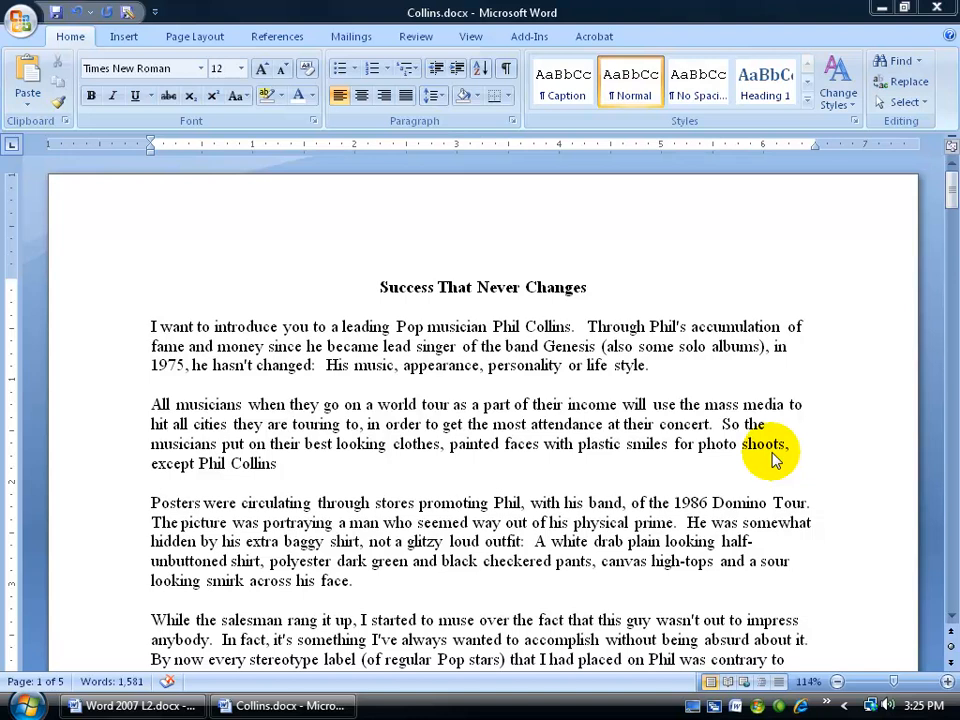
Insert the built-in Alphabet Quote text box into the document.
click(123, 36)
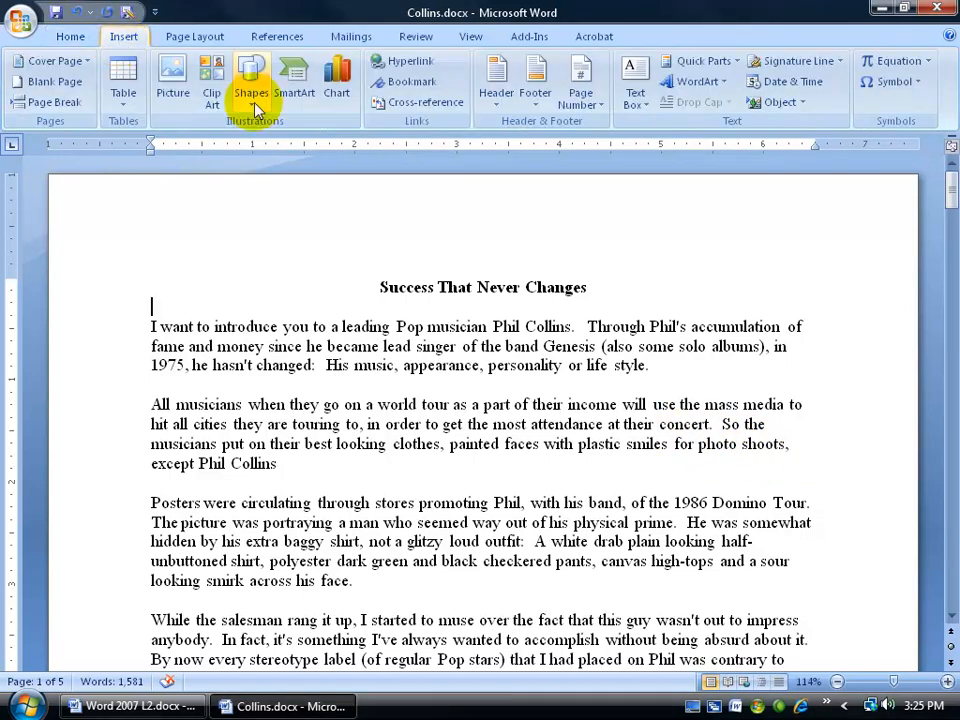
click(640, 100)
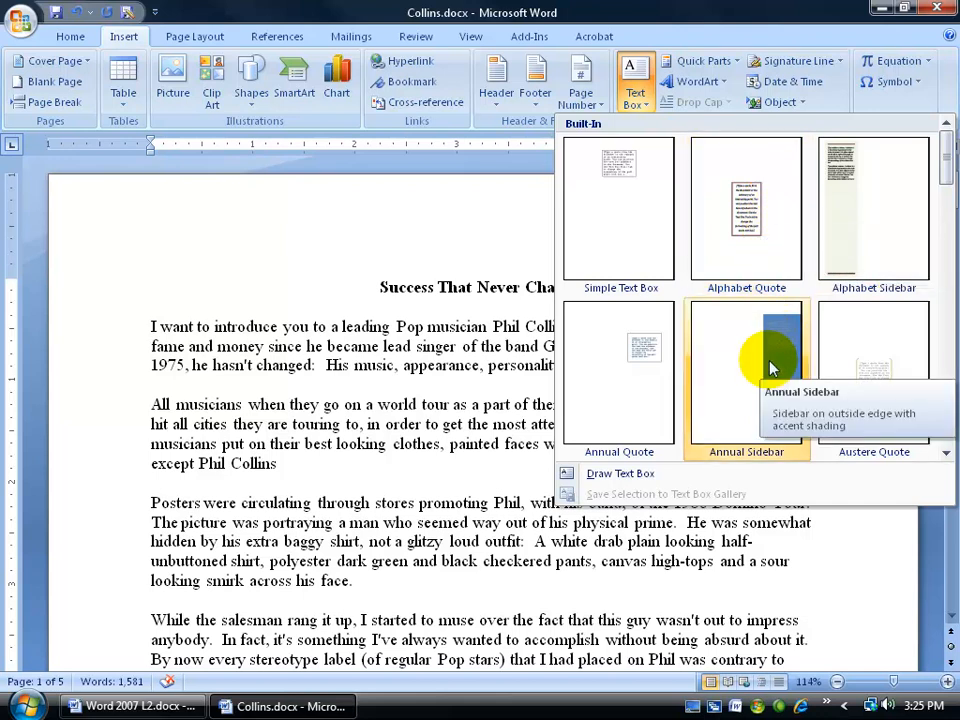
mouse_move(943, 172)
mouse_down()
mouse_move(952, 230)
mouse_move(945, 160)
mouse_up()
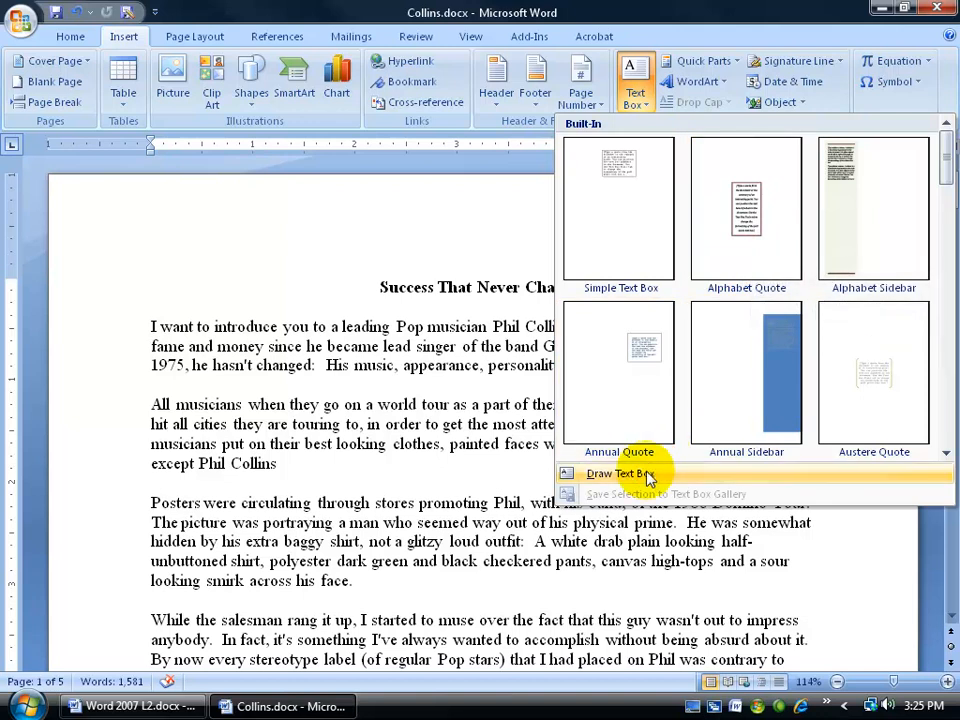
click(745, 233)
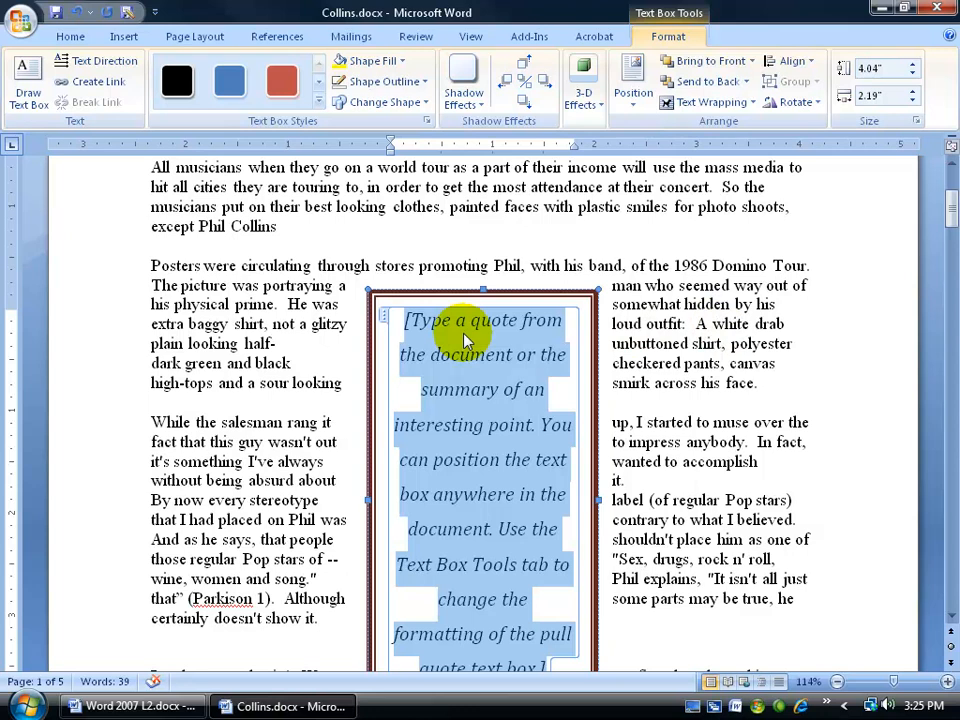
Replace the text box placeholder with "Win a free lunch with Phil", add a new line below it, and widen the box to about 2.48".
text(Win)
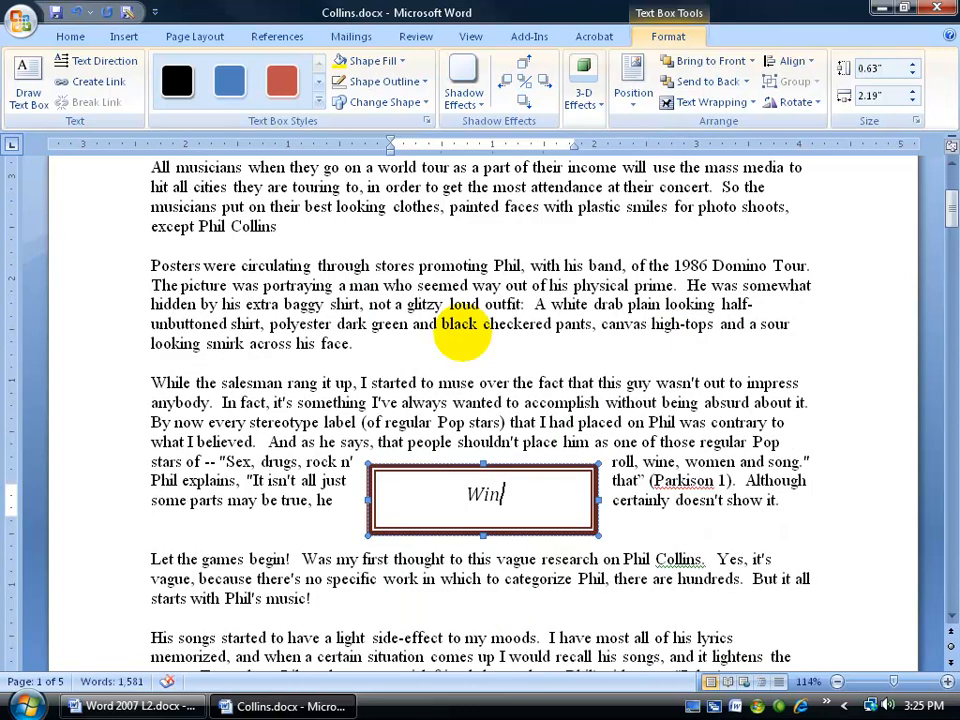
text( a few)
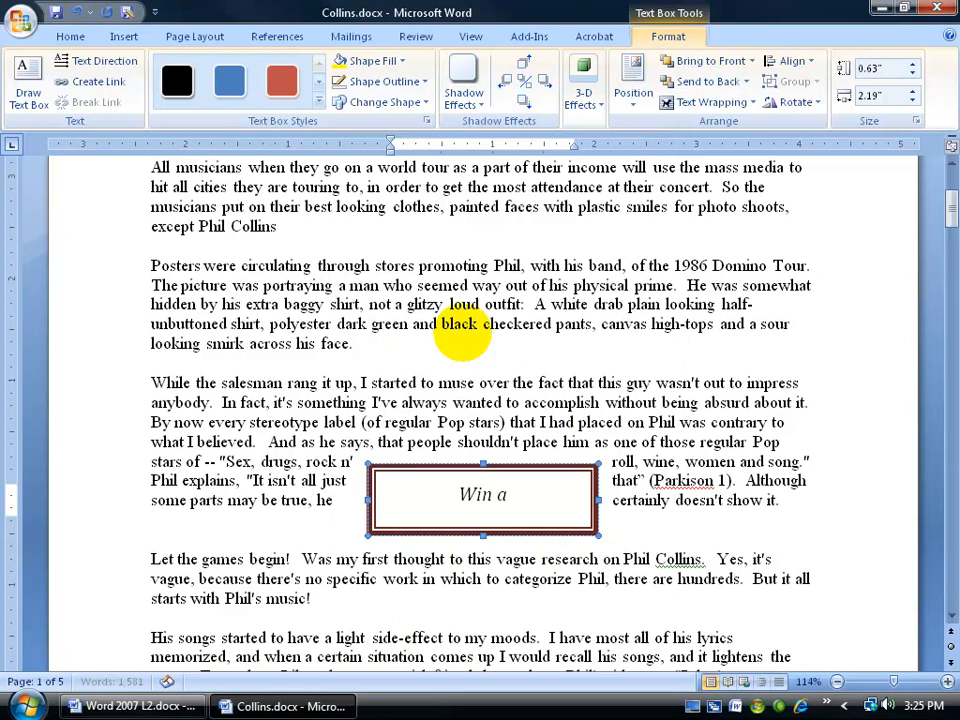
key(BackSpace)
key(BackSpace)
text(ree lu)
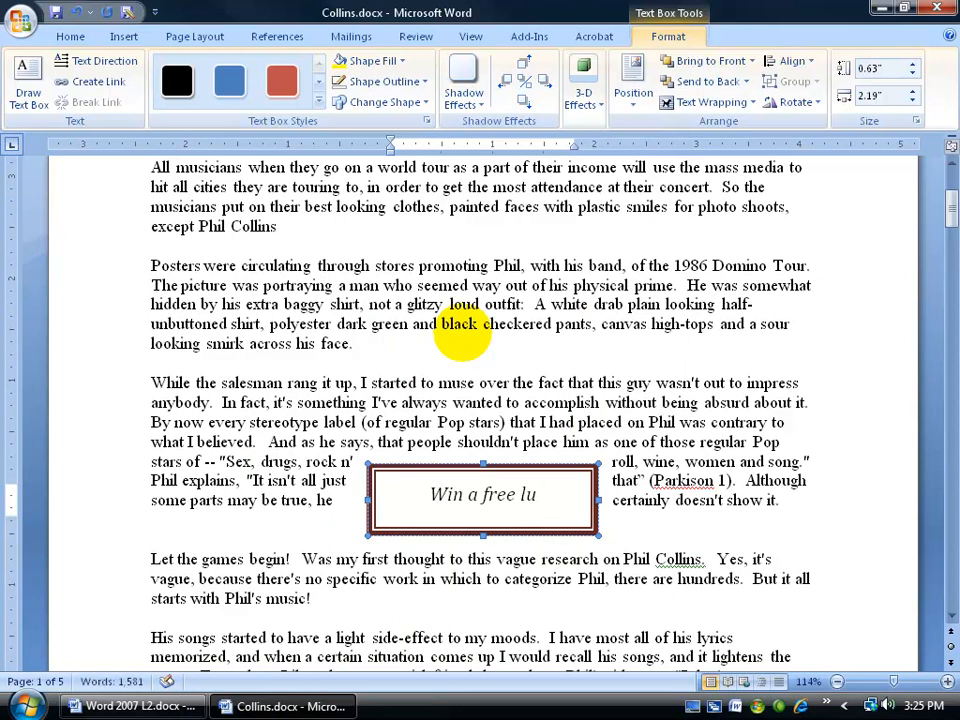
text(nch with Phil)
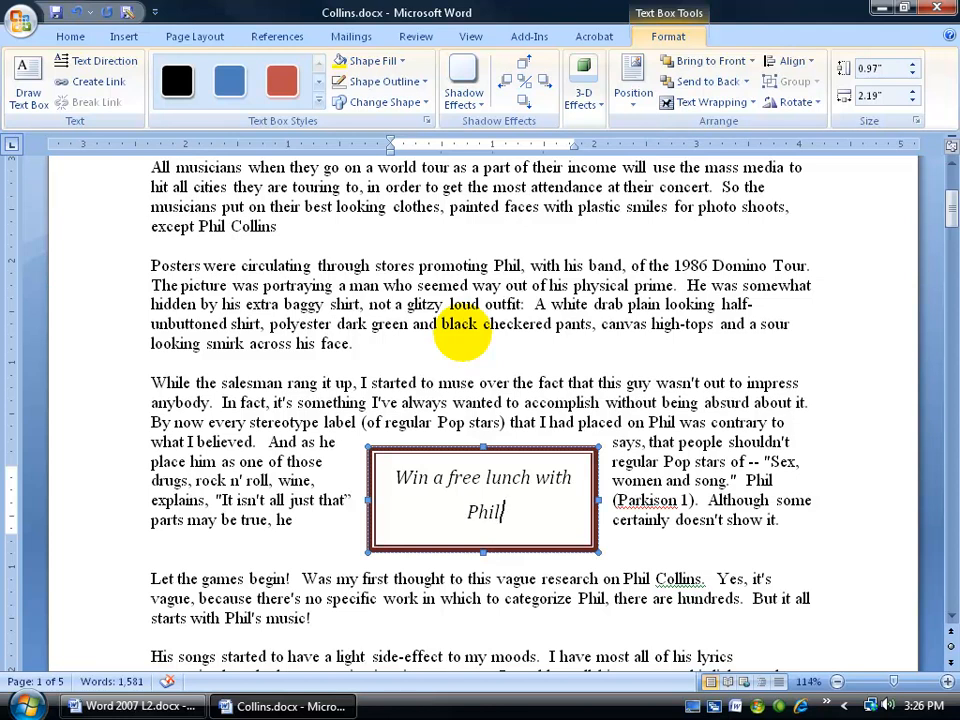
key(Return)
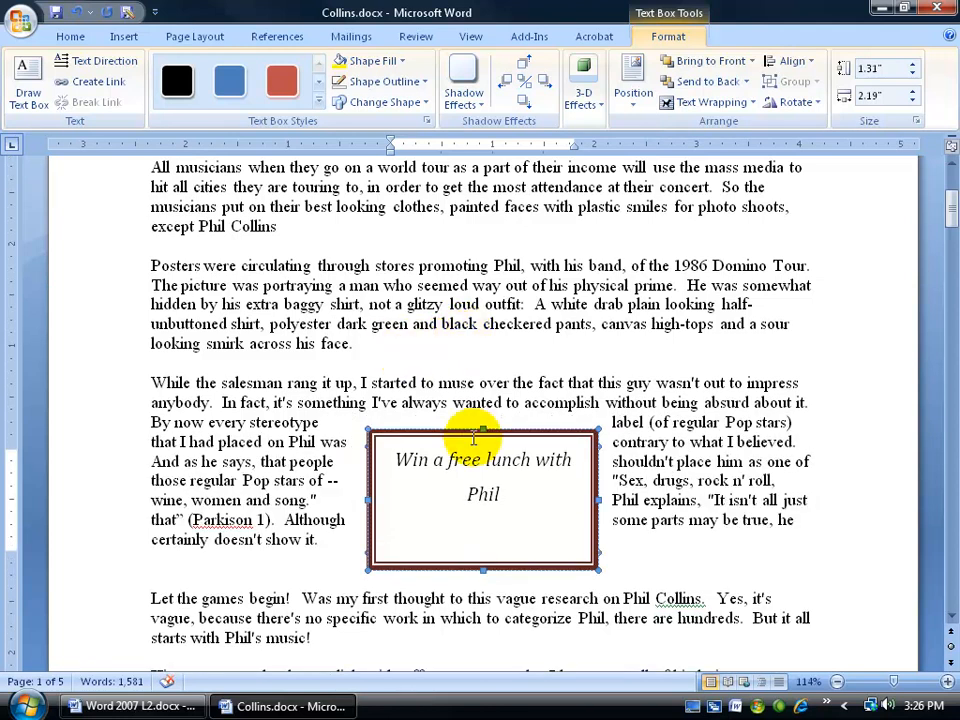
drag(597, 499, 624, 497)
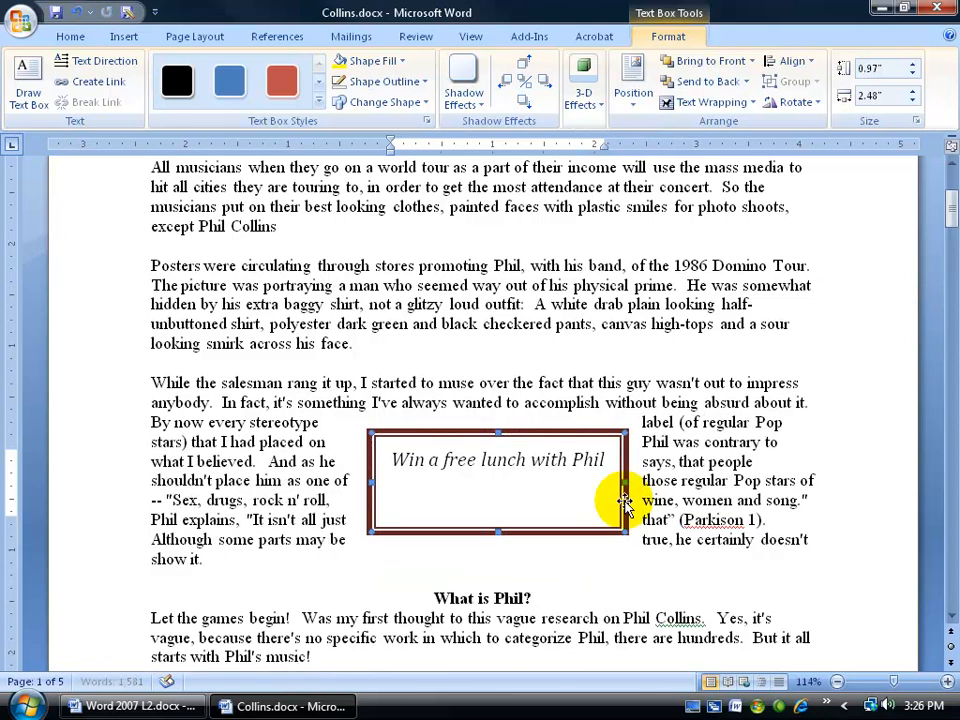
On the text box's second line, set the font to Arial 10 and enter "To enter the drawing please go to website".
click(524, 491)
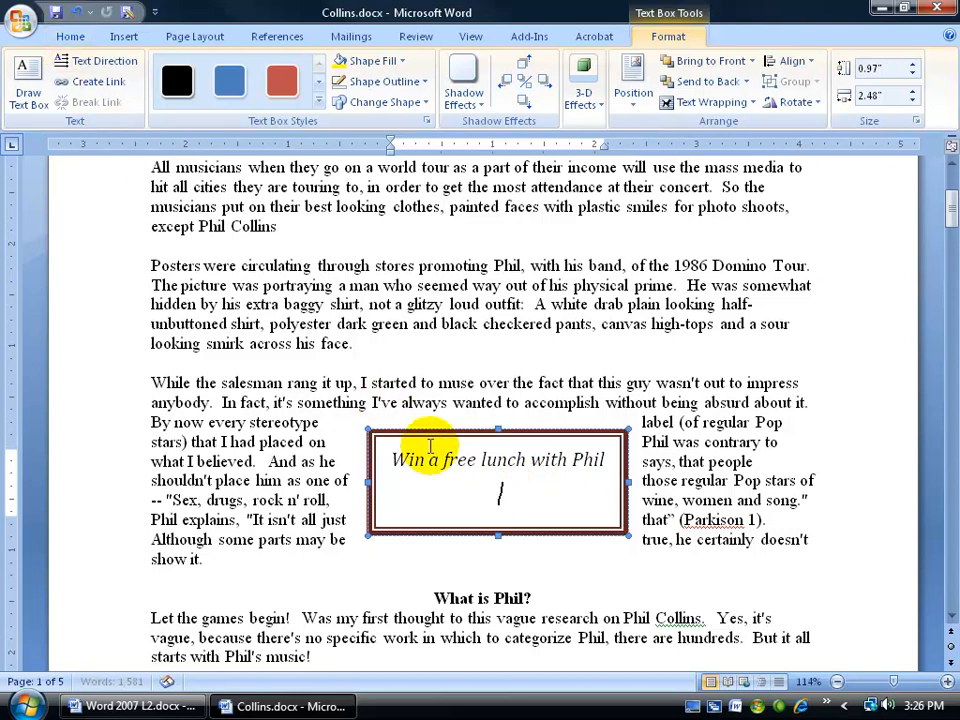
right_click(500, 490)
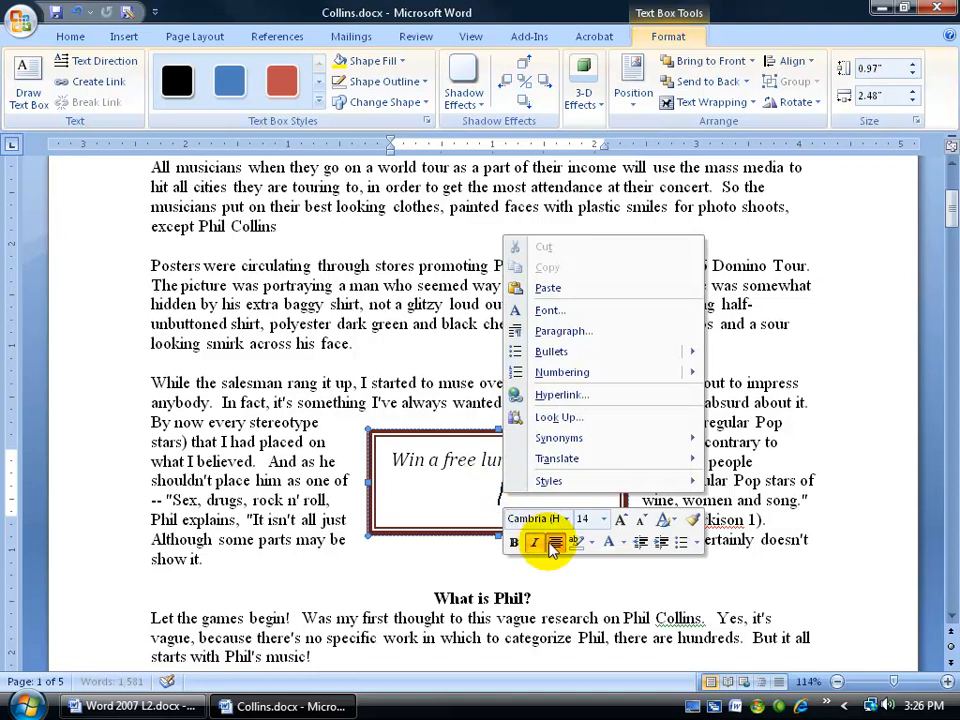
click(536, 517)
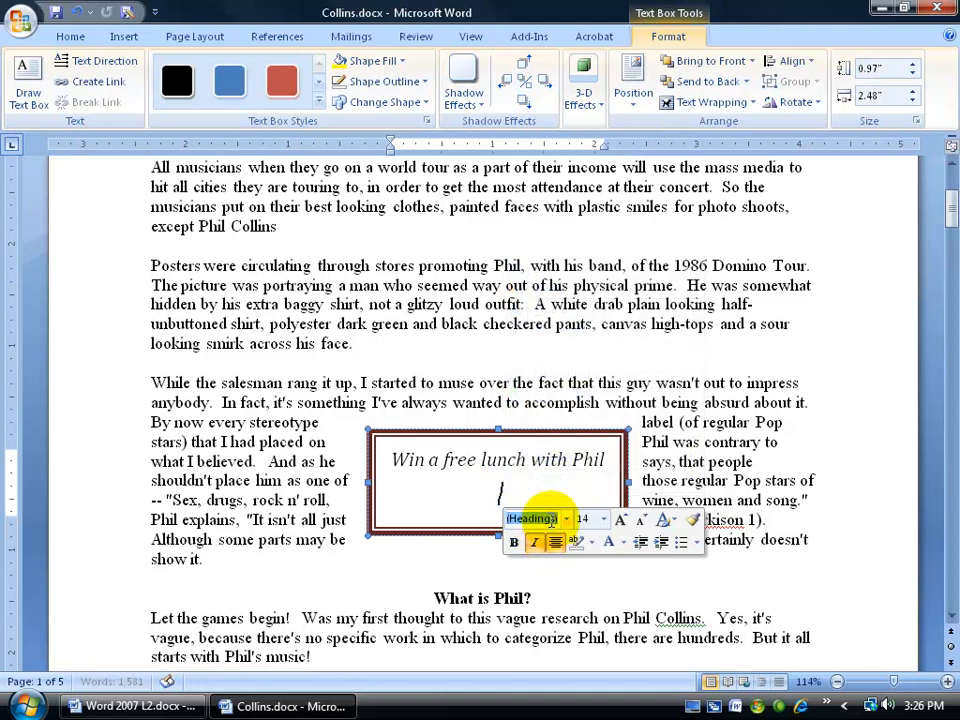
text(Arial)
key(Tab)
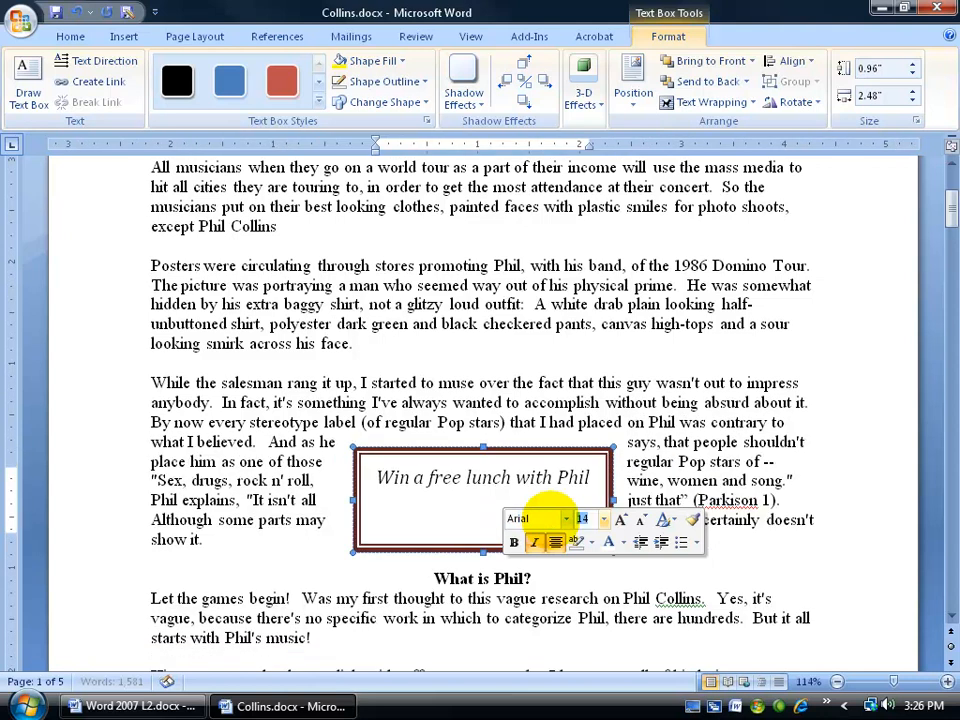
text(10)
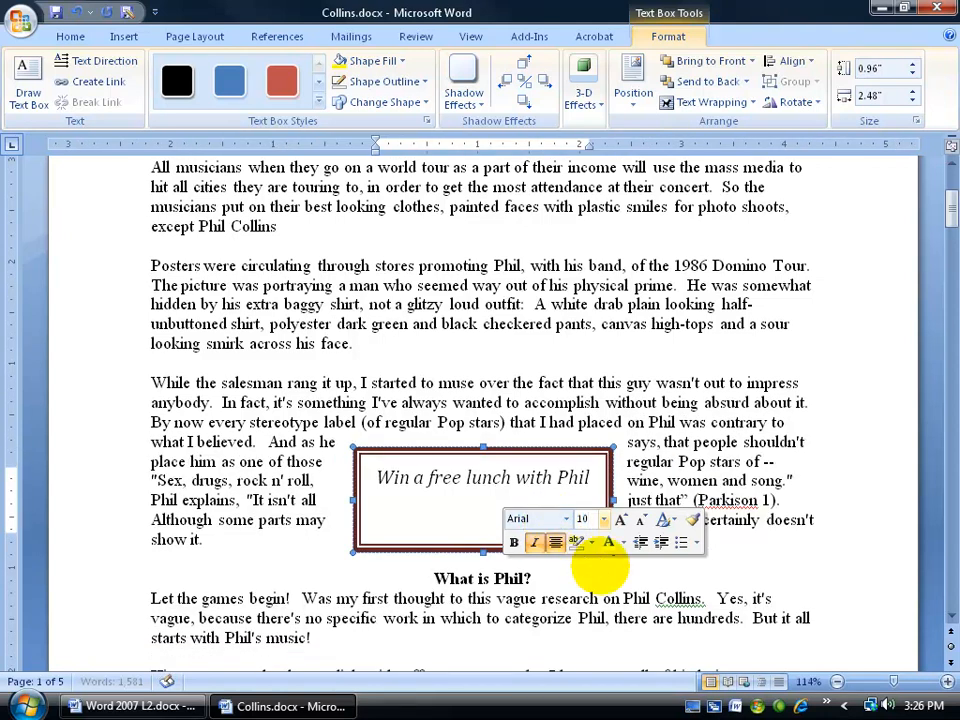
key(Return)
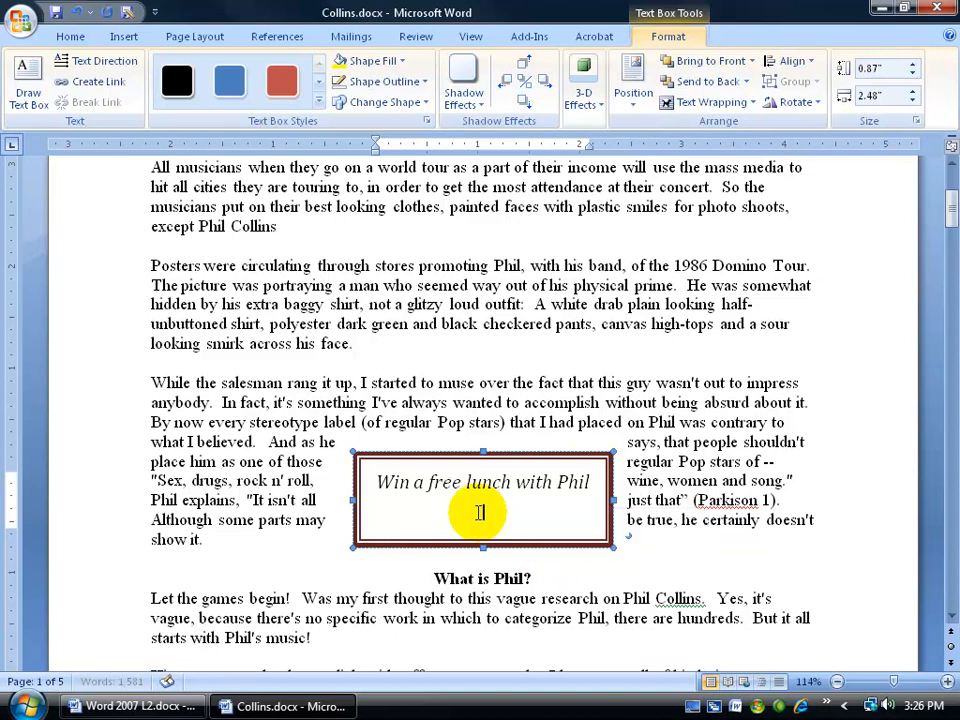
text(To enter the drawing please go to website)
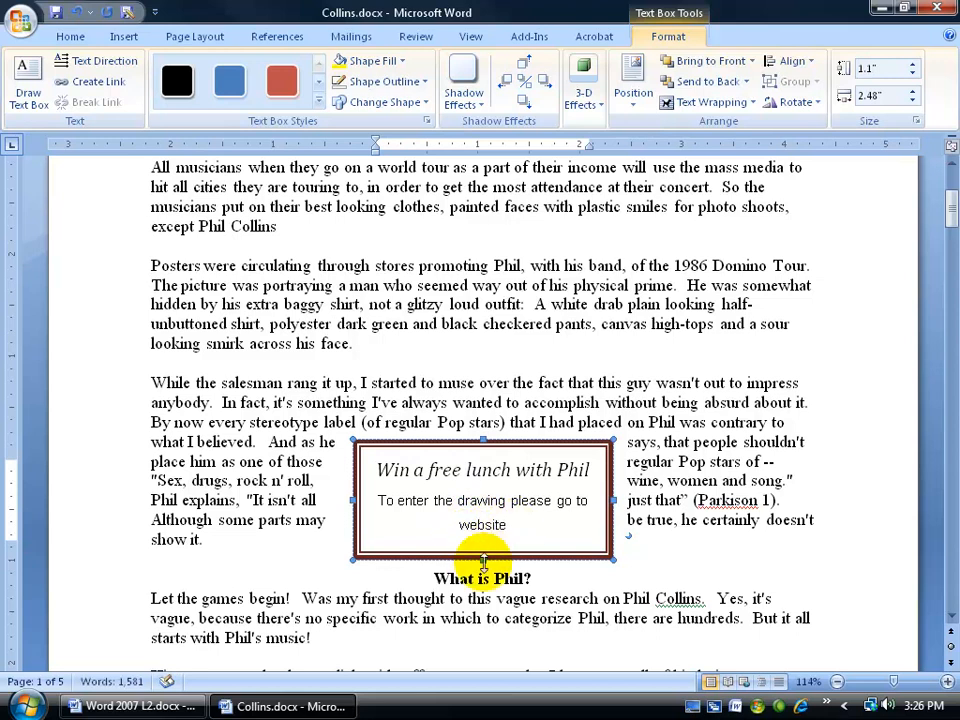
Stretch the text box downward to about 1.91" tall and set its text wrapping to Tight.
drag(483, 558, 485, 638)
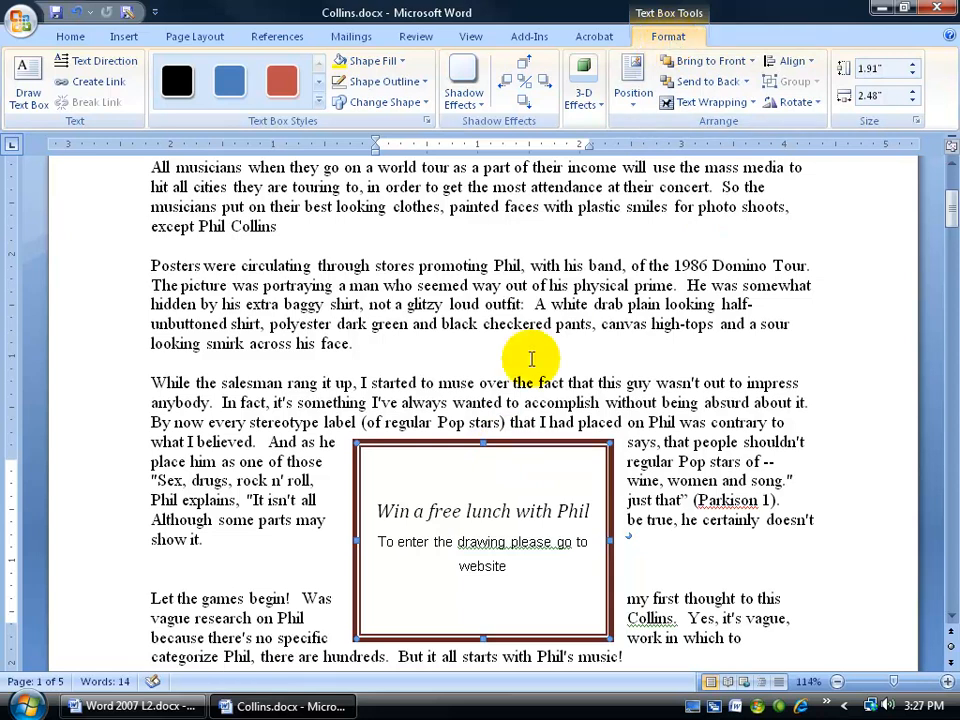
click(722, 102)
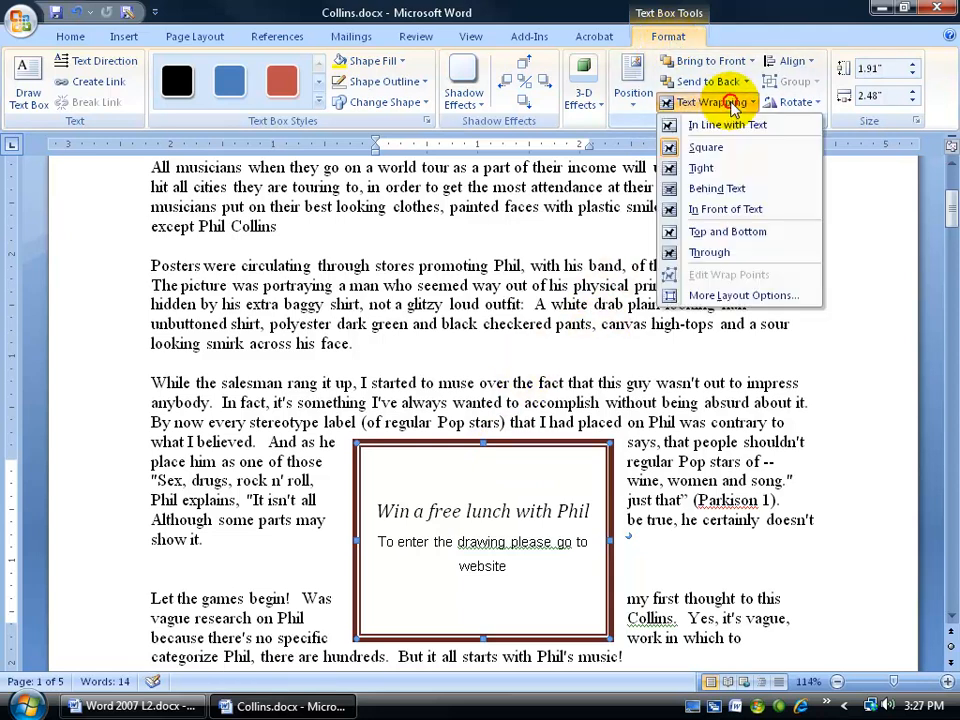
click(712, 168)
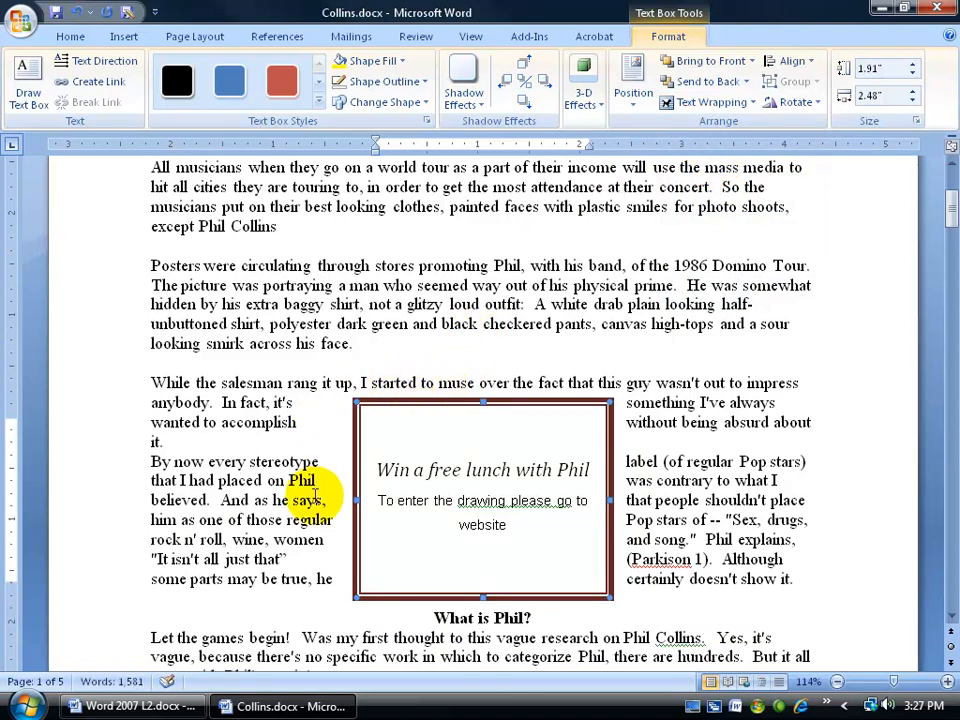
Try In Front of Text wrapping on the text box and return it to Tight.
click(752, 110)
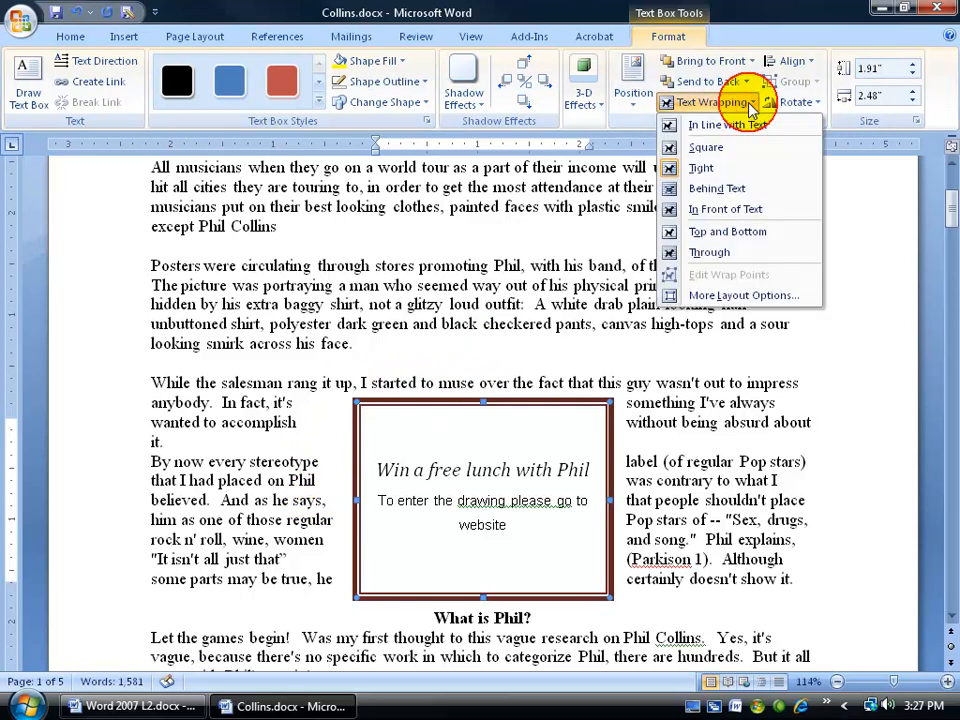
click(739, 208)
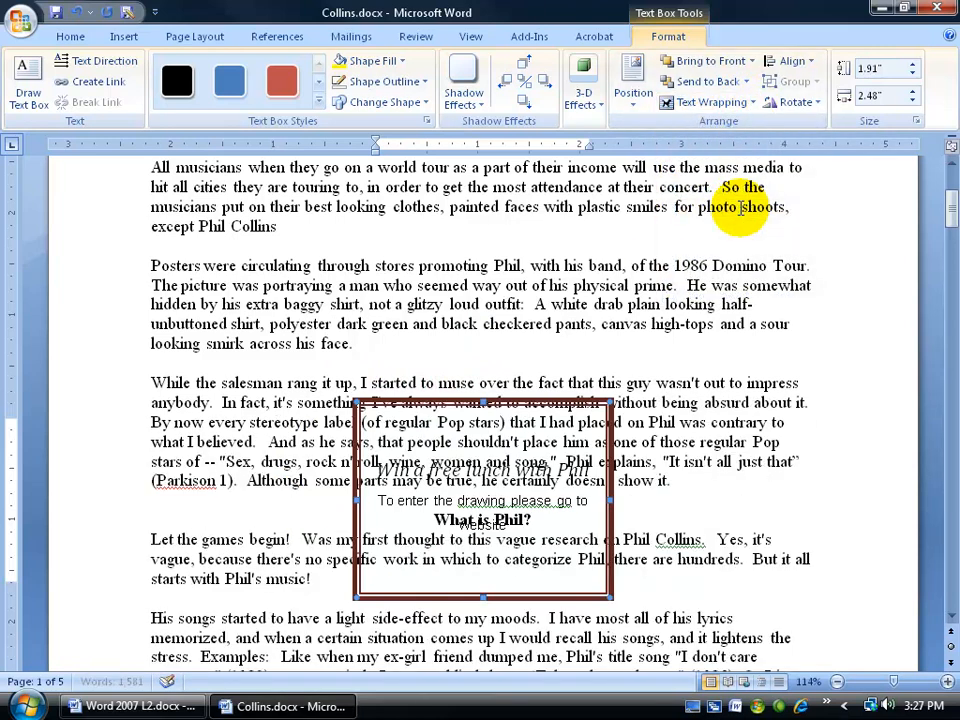
click(743, 105)
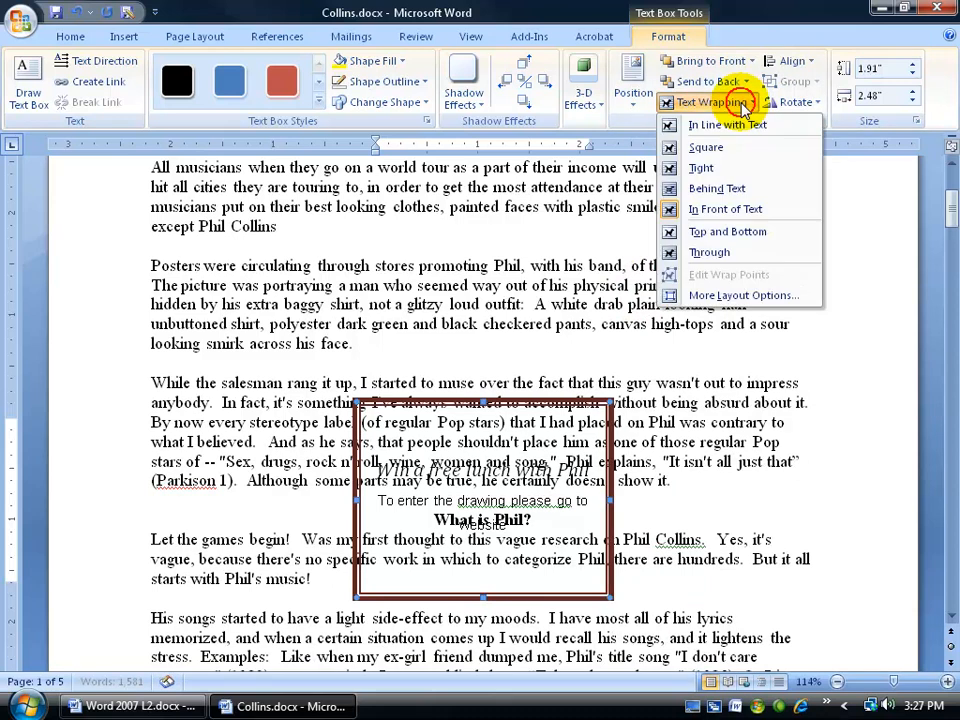
click(742, 158)
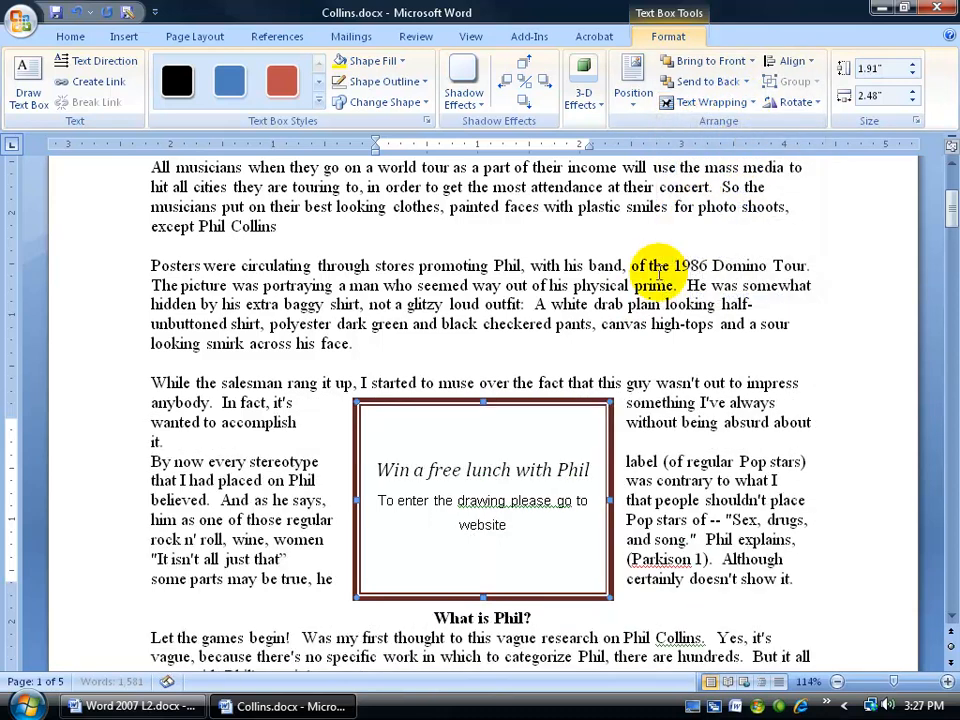
Move the text box up to the right side of the first two paragraphs and nudge it slightly downward.
drag(939, 208, 939, 196)
drag(495, 530, 697, 208)
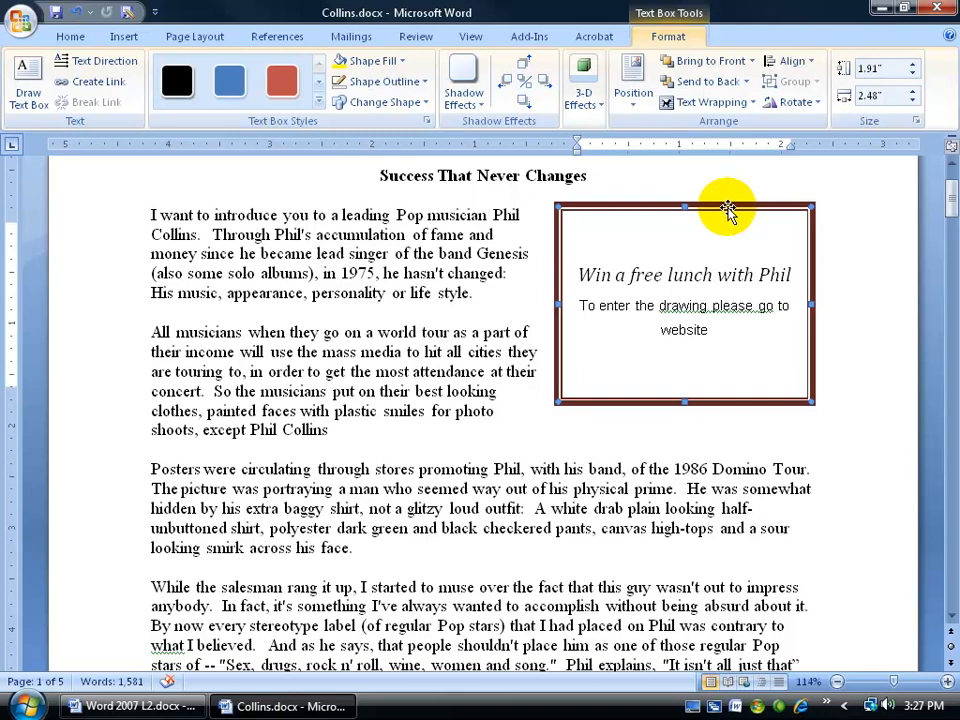
key(ctrl+Down)
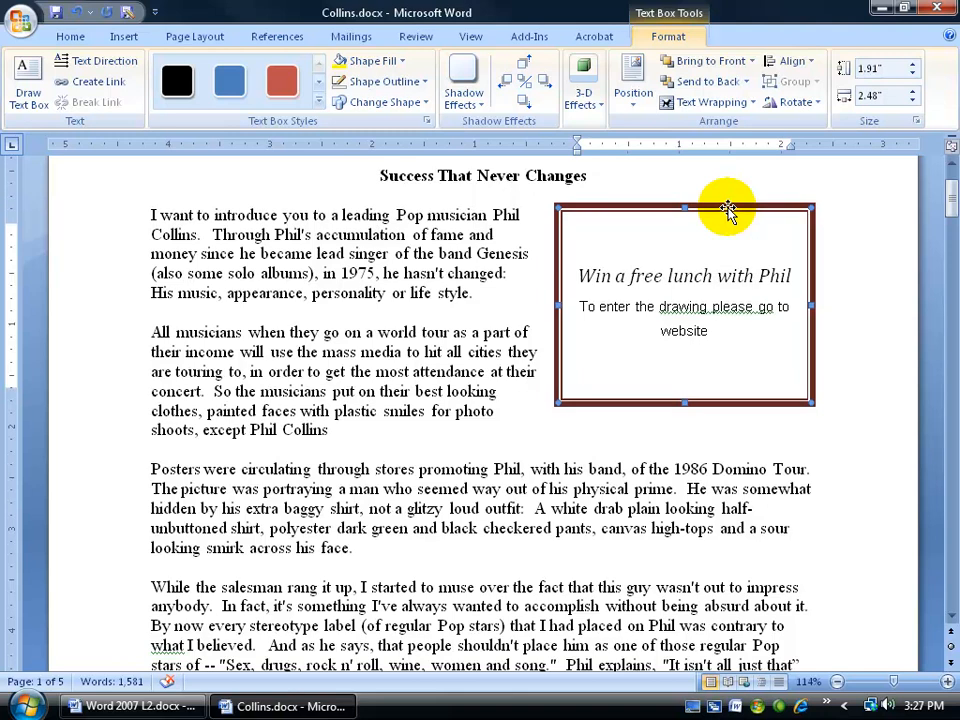
key(ctrl+Down)
key(ctrl+Down)
key(ctrl+Down)
key(ctrl+Down)
key(ctrl+Down)
key(ctrl+Down)
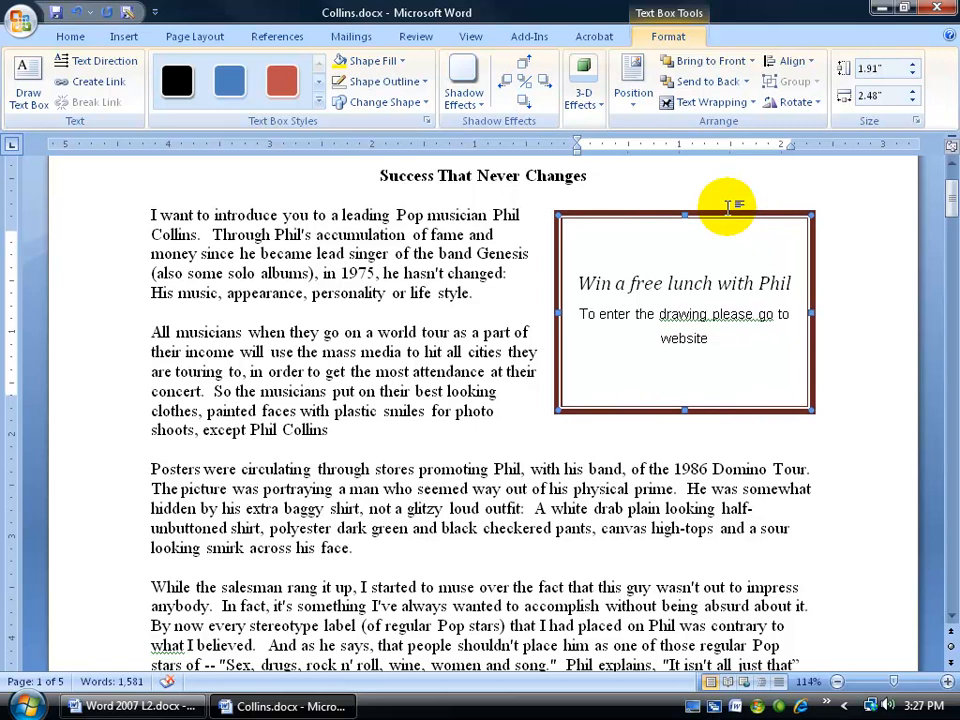
Add two blank lines after "website" in the text box and move the box farther right, partly into the page's right margin.
click(726, 337)
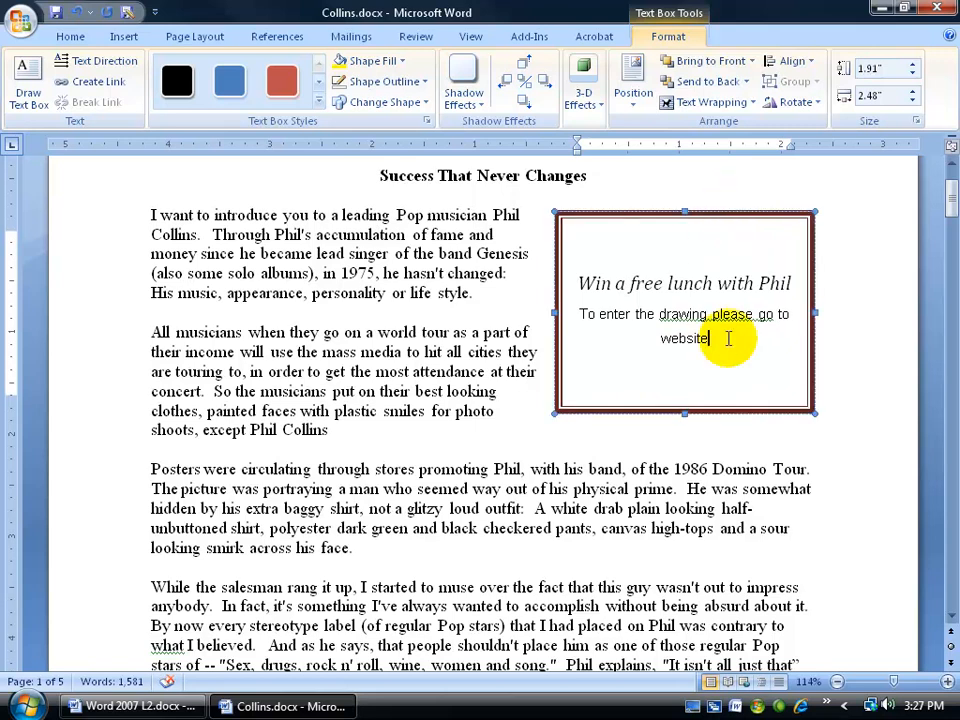
key(Return)
key(Return)
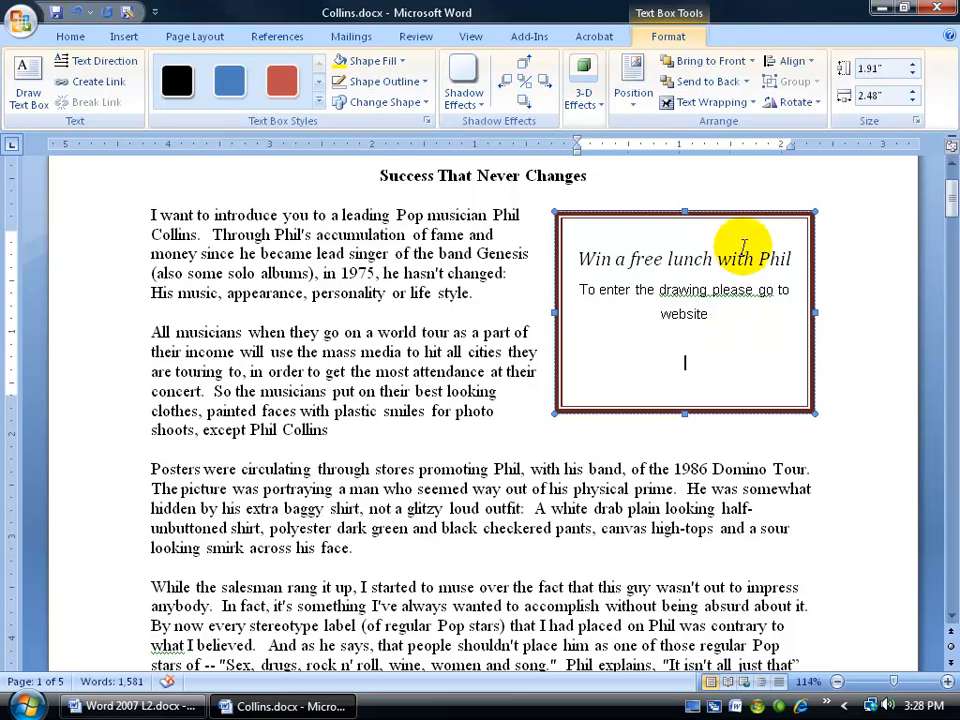
drag(750, 213, 822, 201)
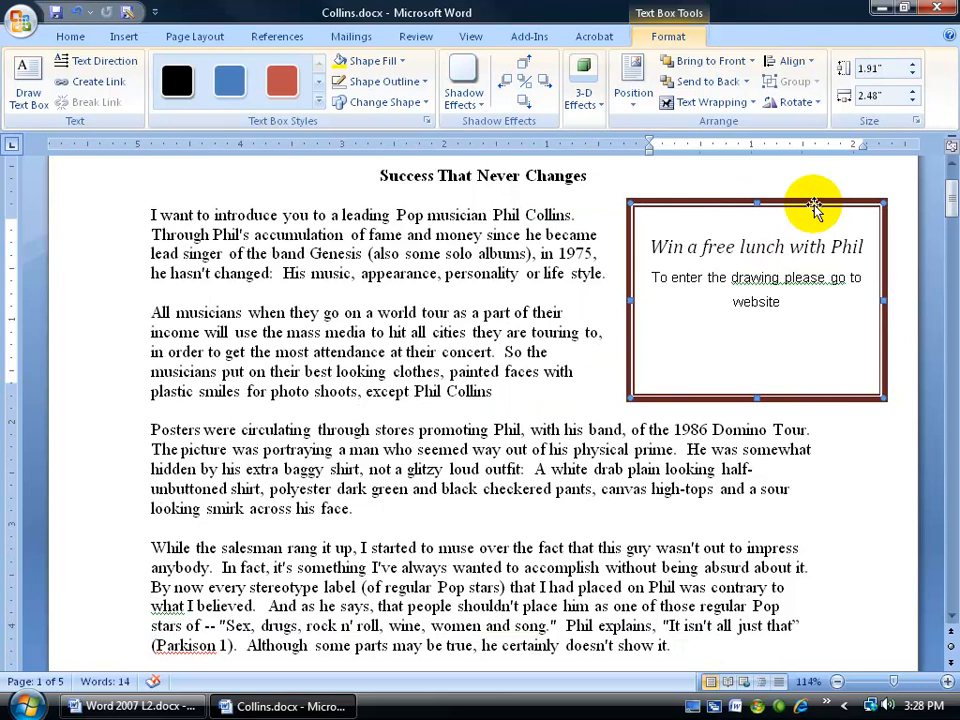
Show the formatting marks and examine the paragraph marks between the opening paragraphs beside the text box.
click(69, 36)
click(506, 68)
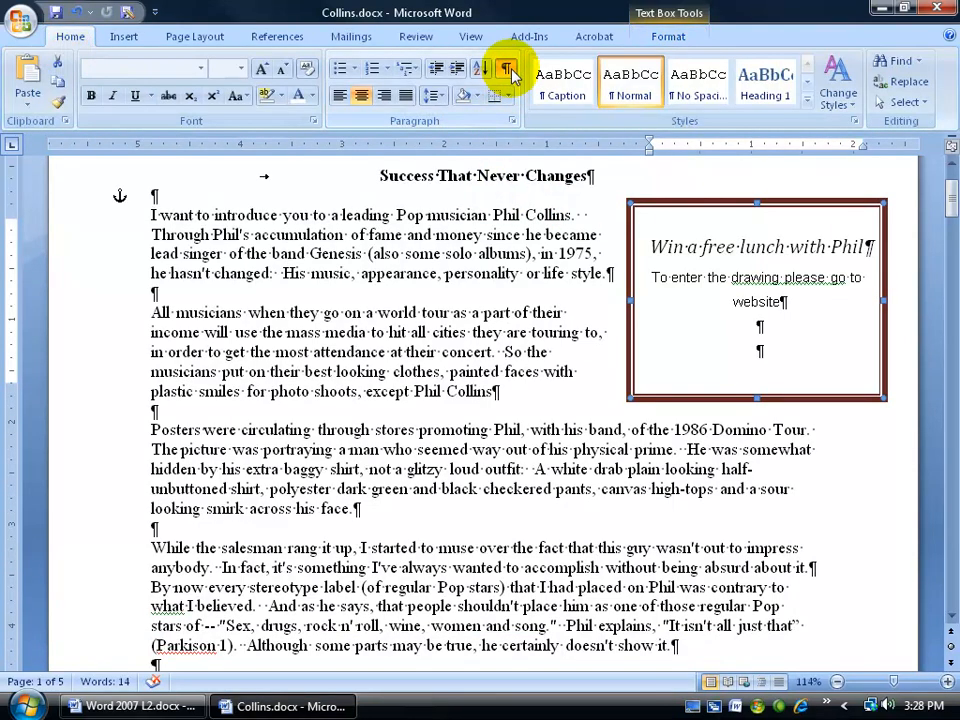
click(172, 222)
click(165, 290)
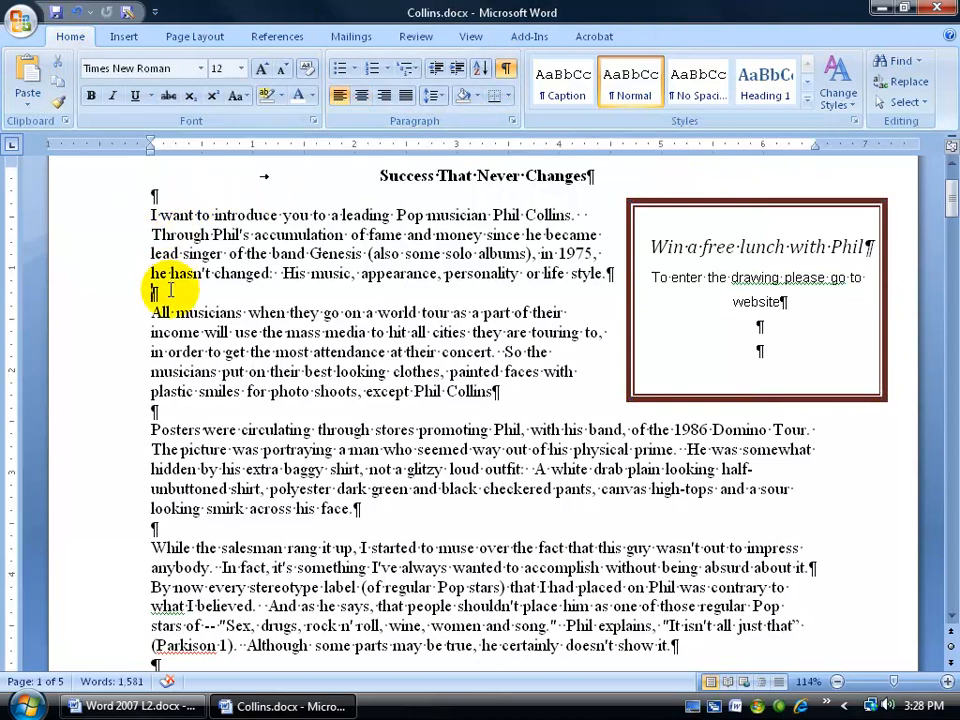
click(158, 194)
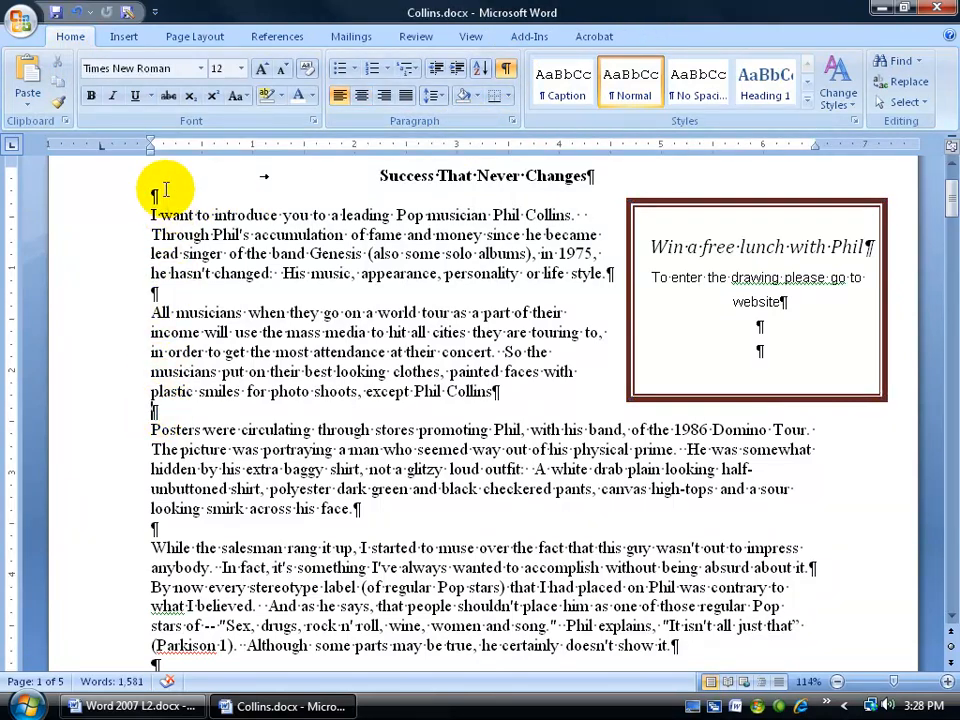
click(155, 291)
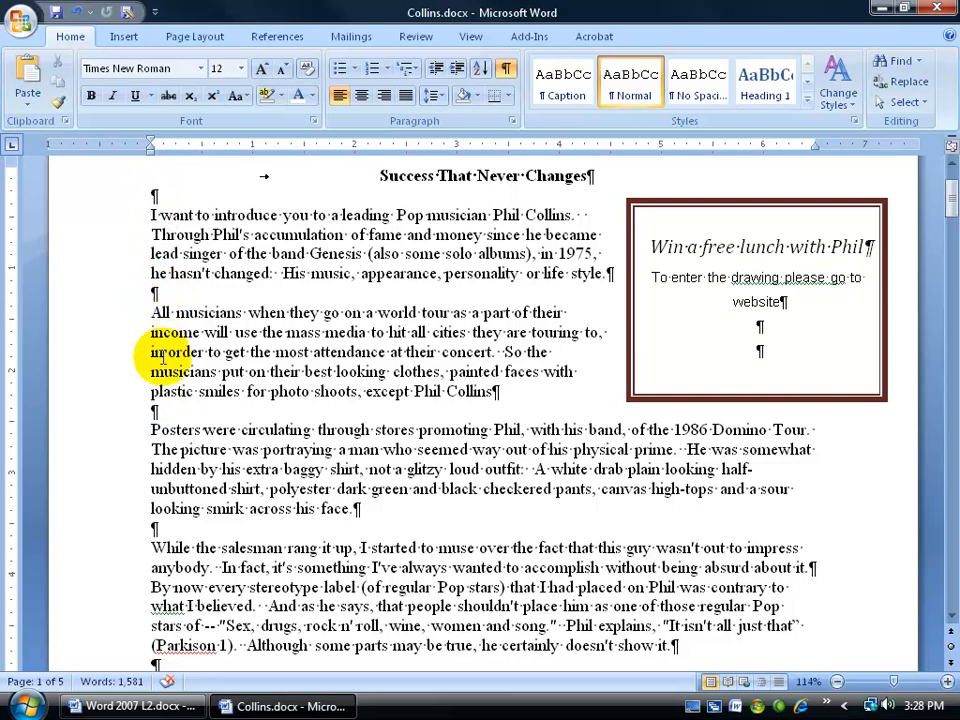
click(118, 293)
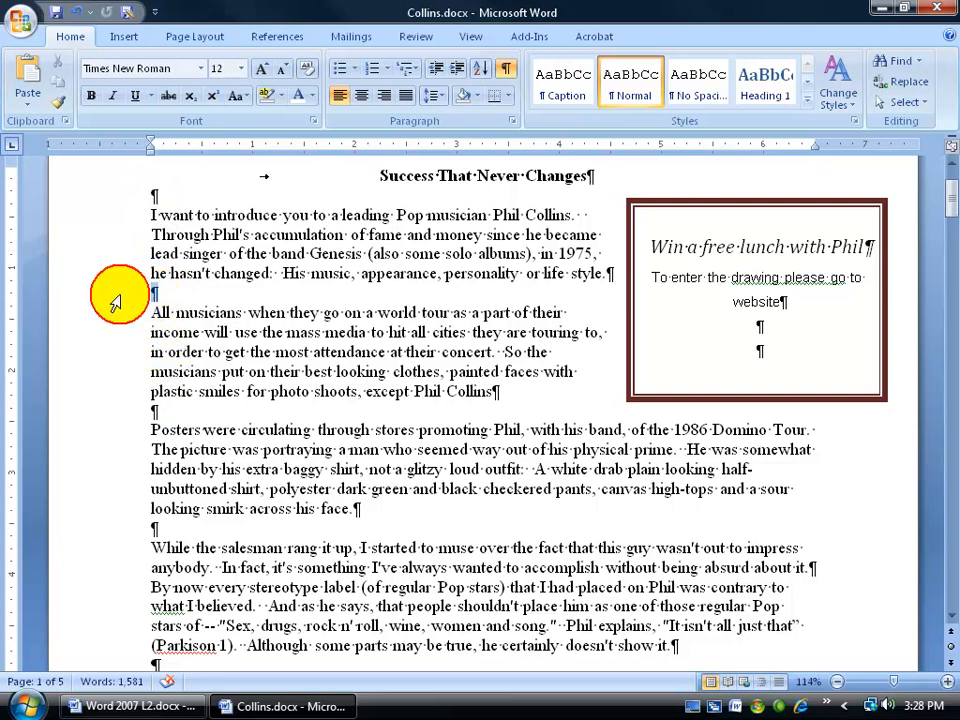
Try moving the text box down into the third paragraph, undo the move and hide the formatting marks.
drag(750, 210, 557, 388)
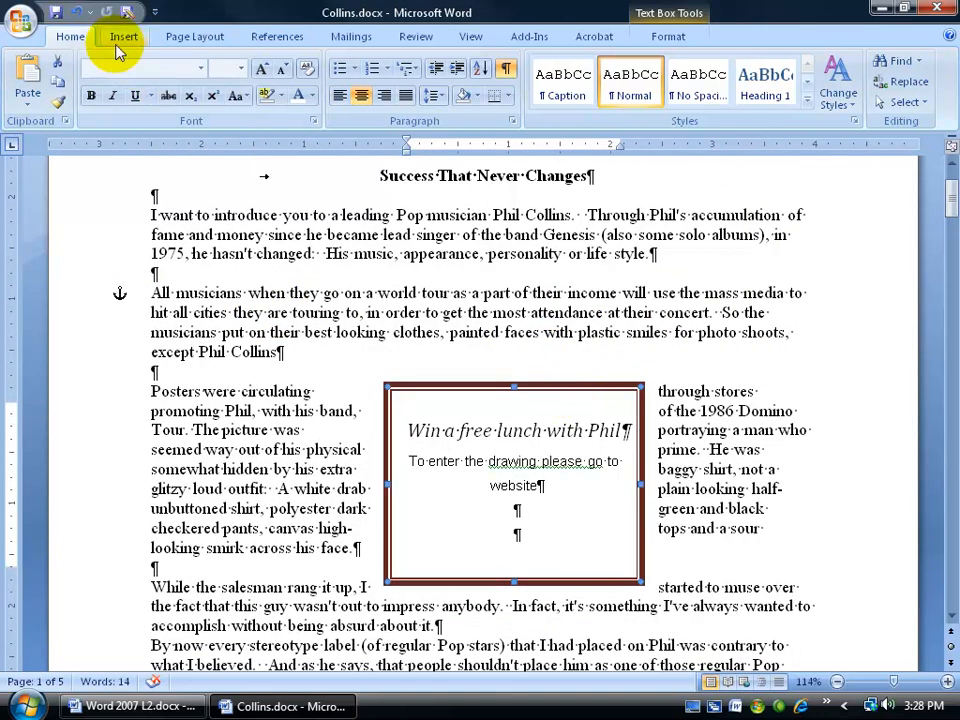
click(76, 13)
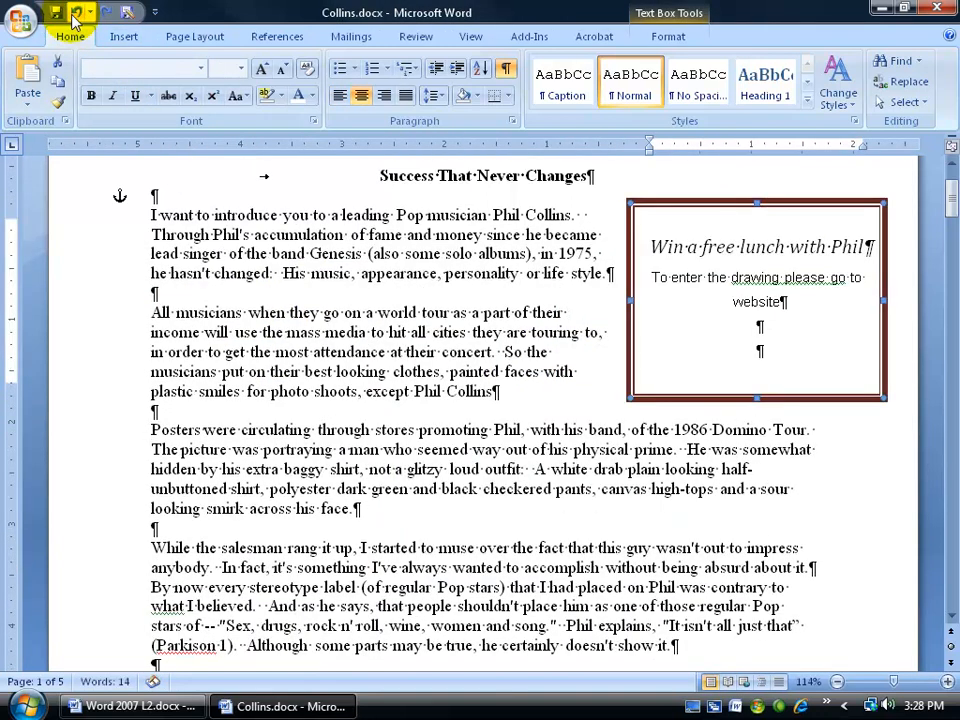
click(505, 68)
Apply the light red gradient text box style to the "Win a free lunch with Phil" box.
click(690, 40)
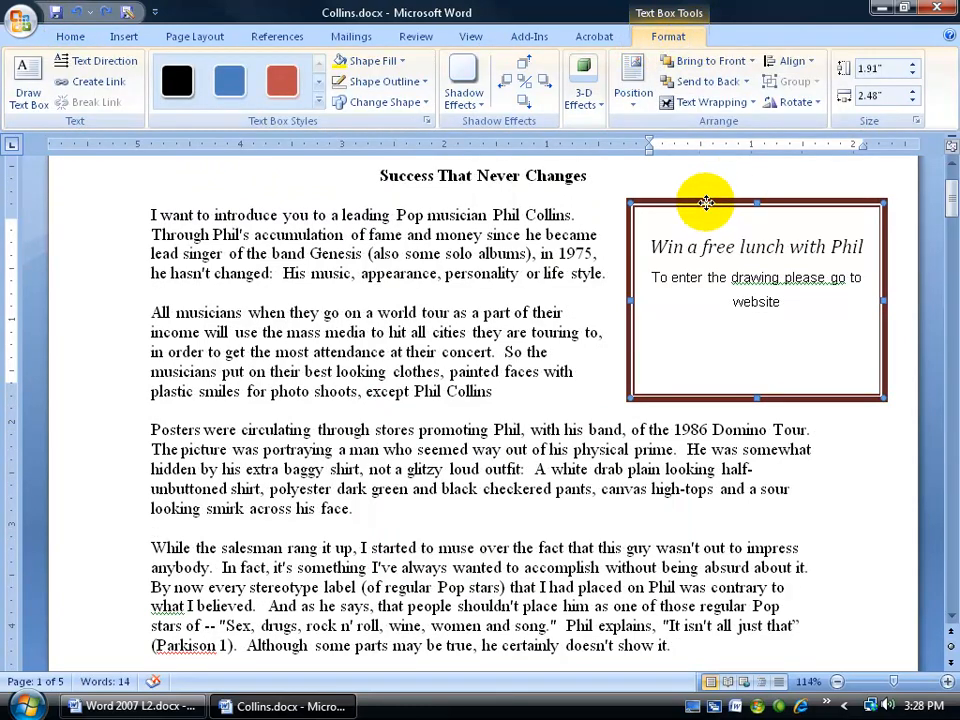
click(318, 101)
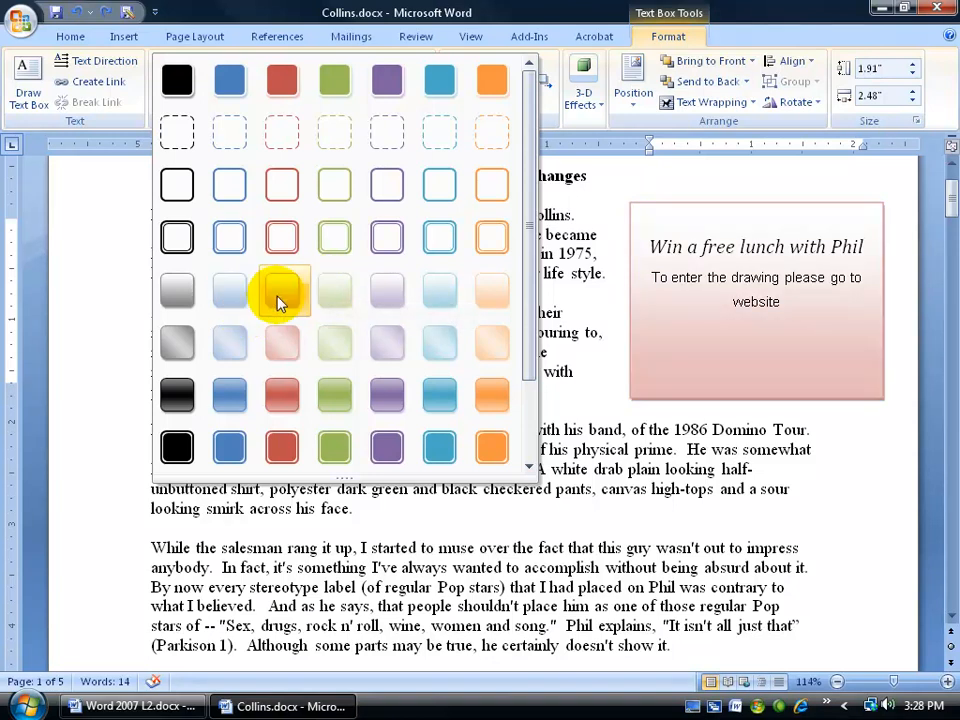
click(281, 297)
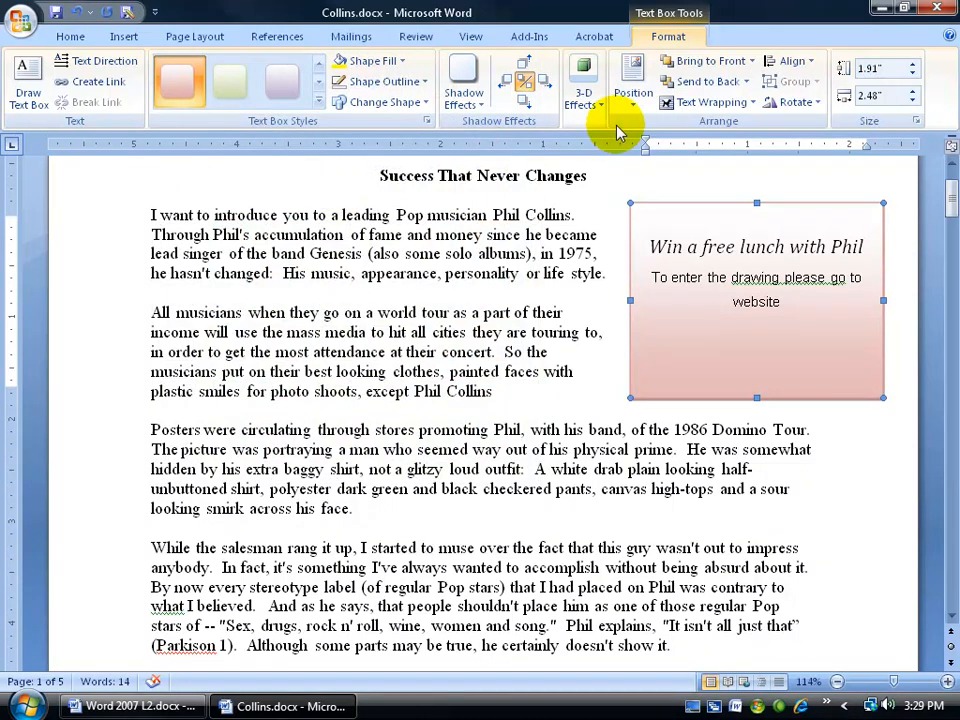
Insert the picture El Matador.jpg from Sample Pictures below "website" in the text box.
click(784, 326)
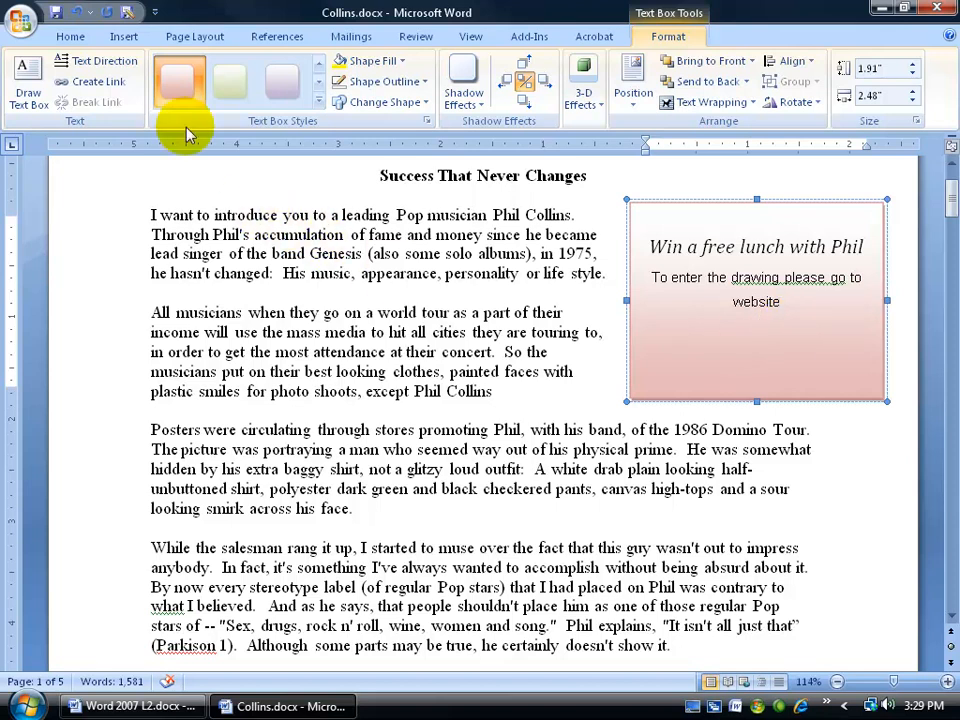
click(123, 37)
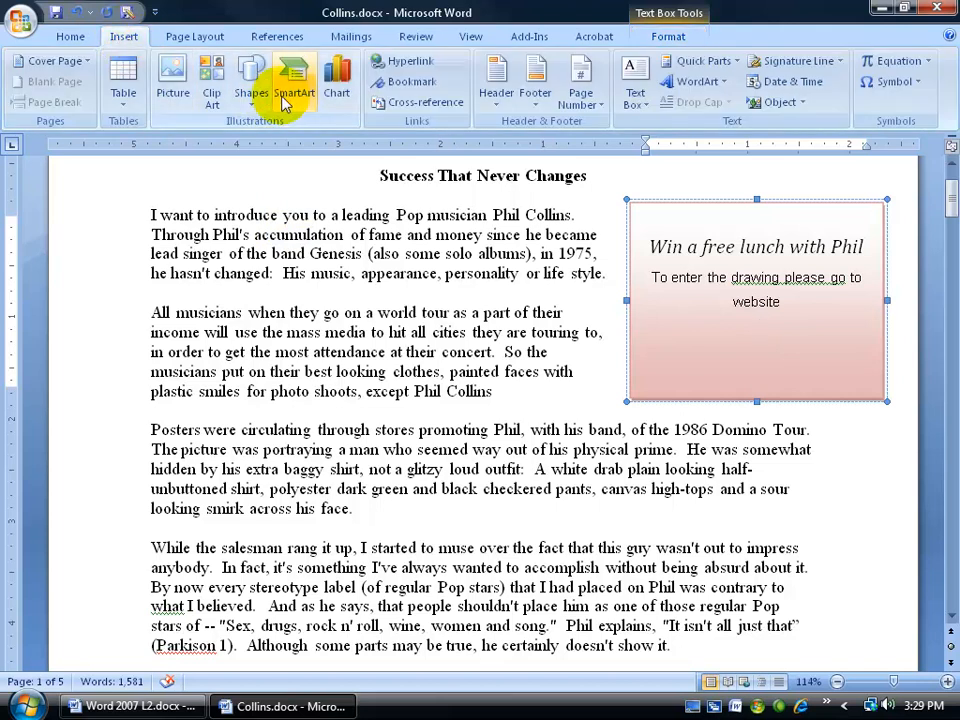
click(170, 76)
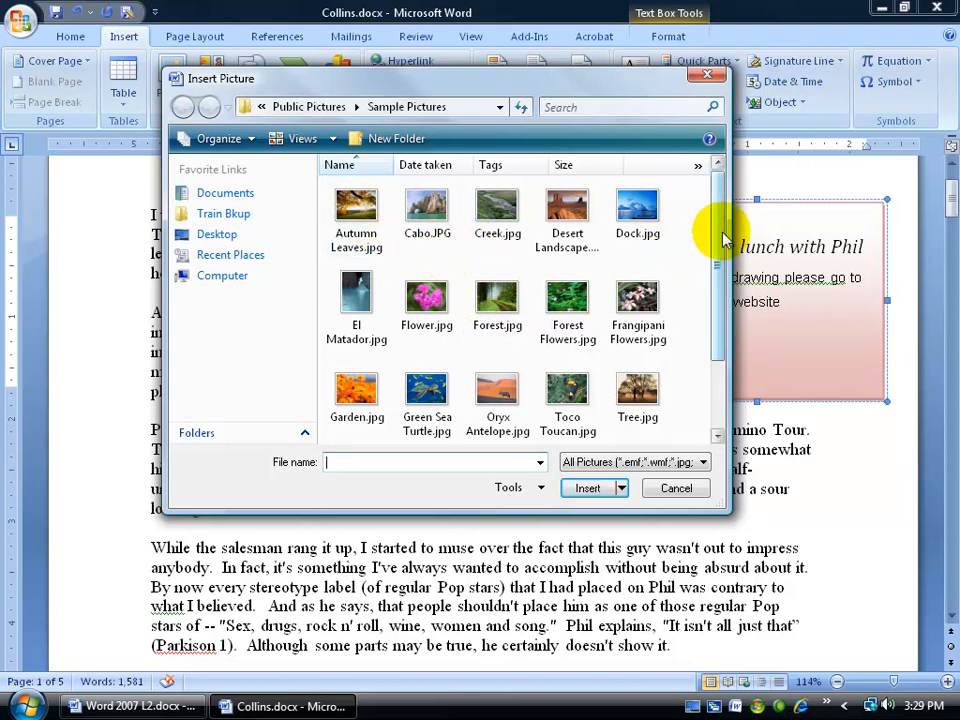
double_click(357, 298)
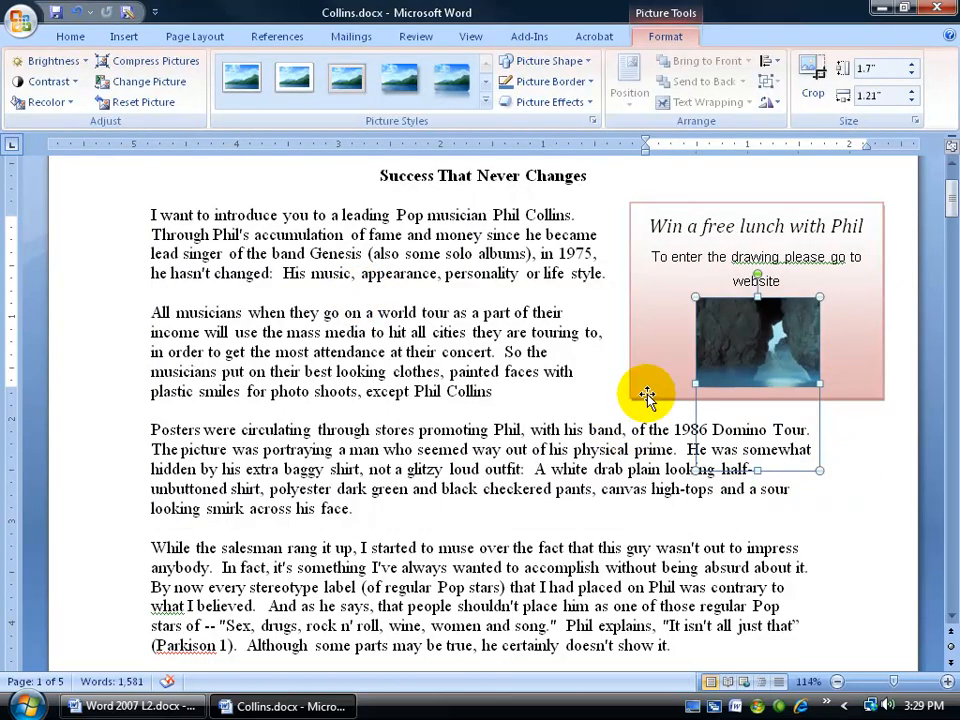
Stretch the text box downward to about 3.18" tall and change its outline to a blue theme color.
click(880, 300)
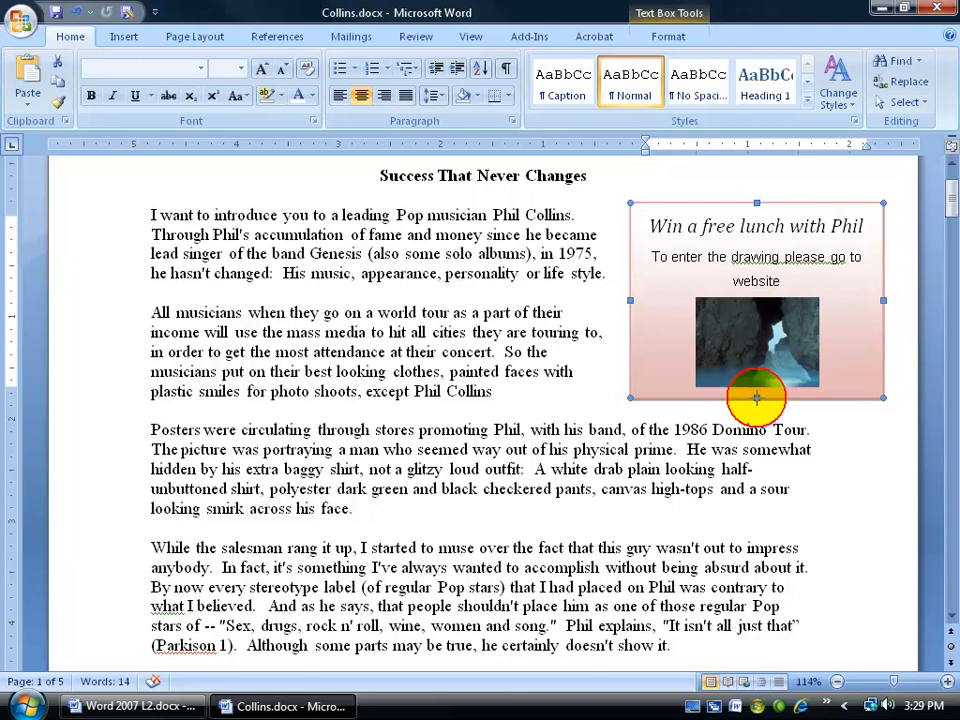
drag(757, 397, 757, 528)
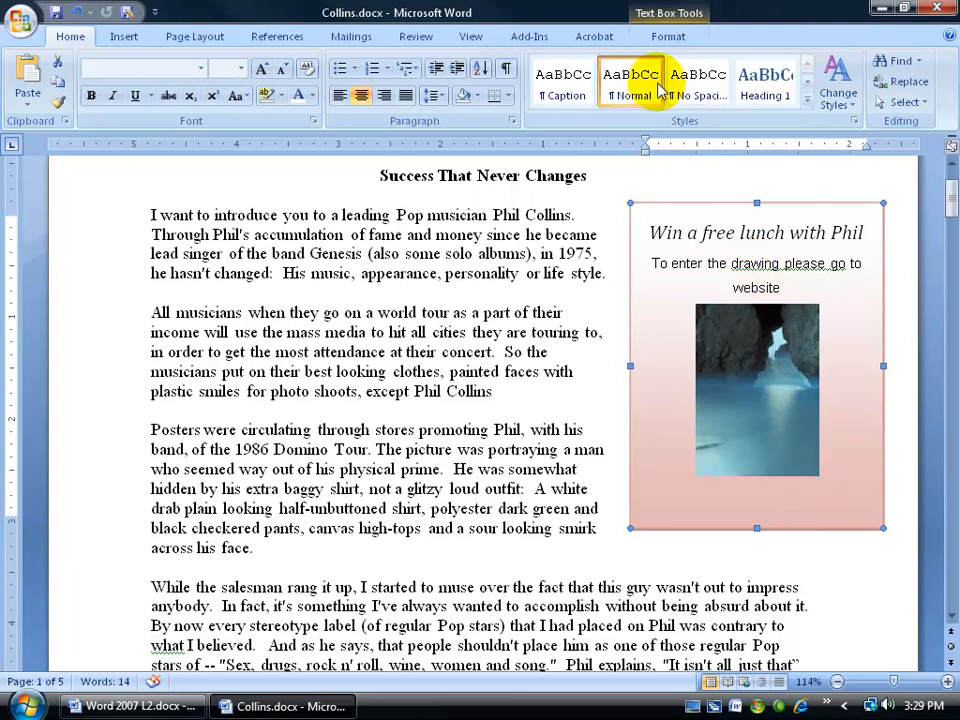
click(668, 36)
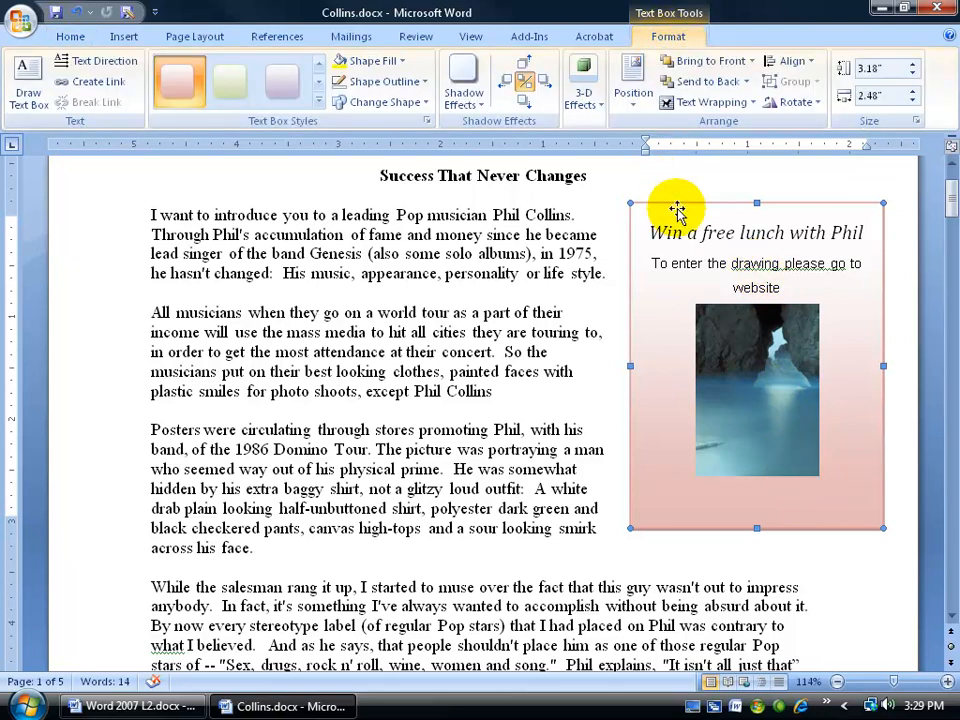
click(424, 81)
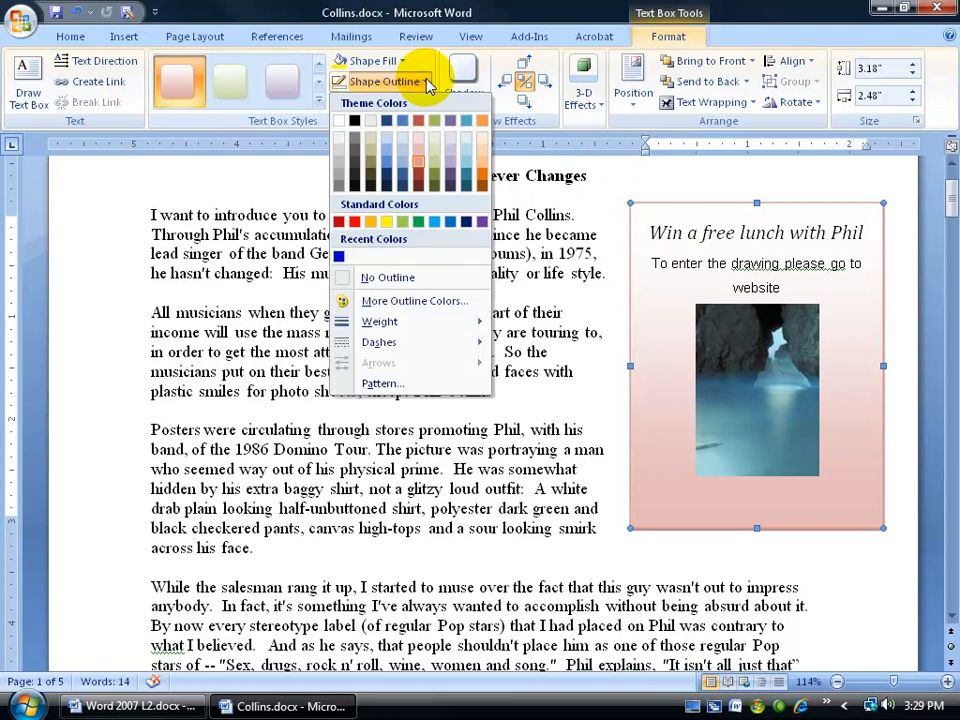
click(390, 120)
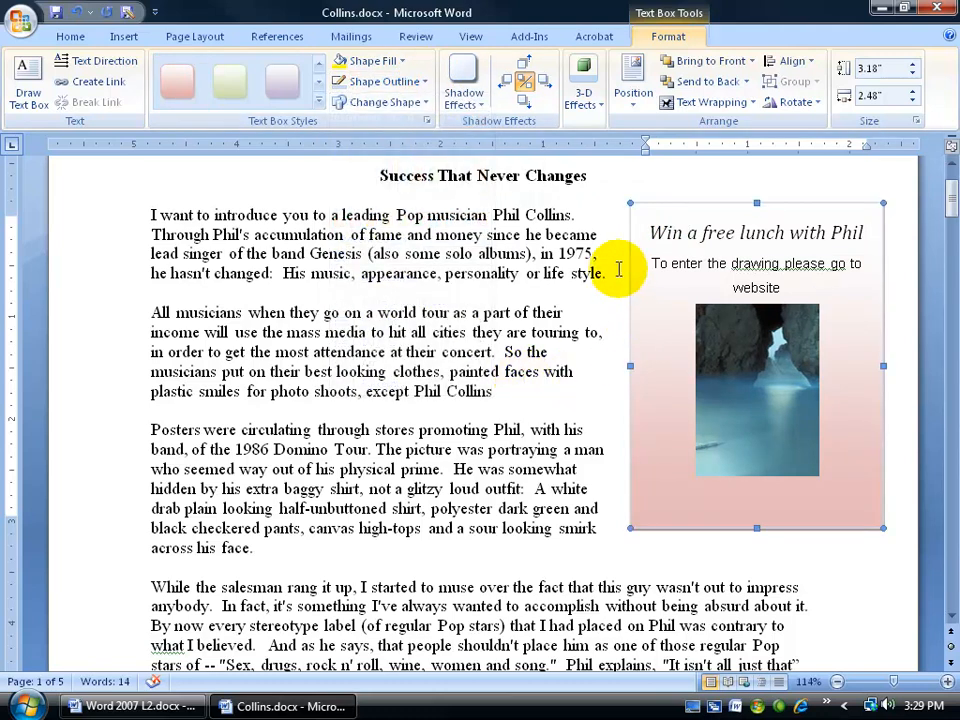
click(537, 352)
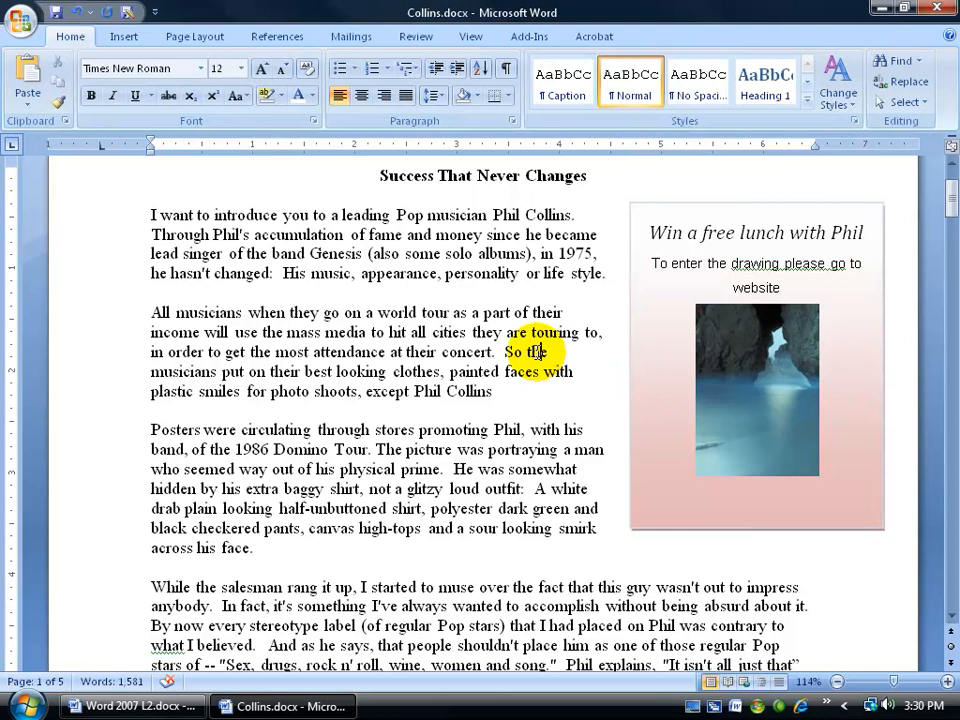
Draw a new text box about 2.69" wide and 1.28" tall over the second paragraph.
click(124, 36)
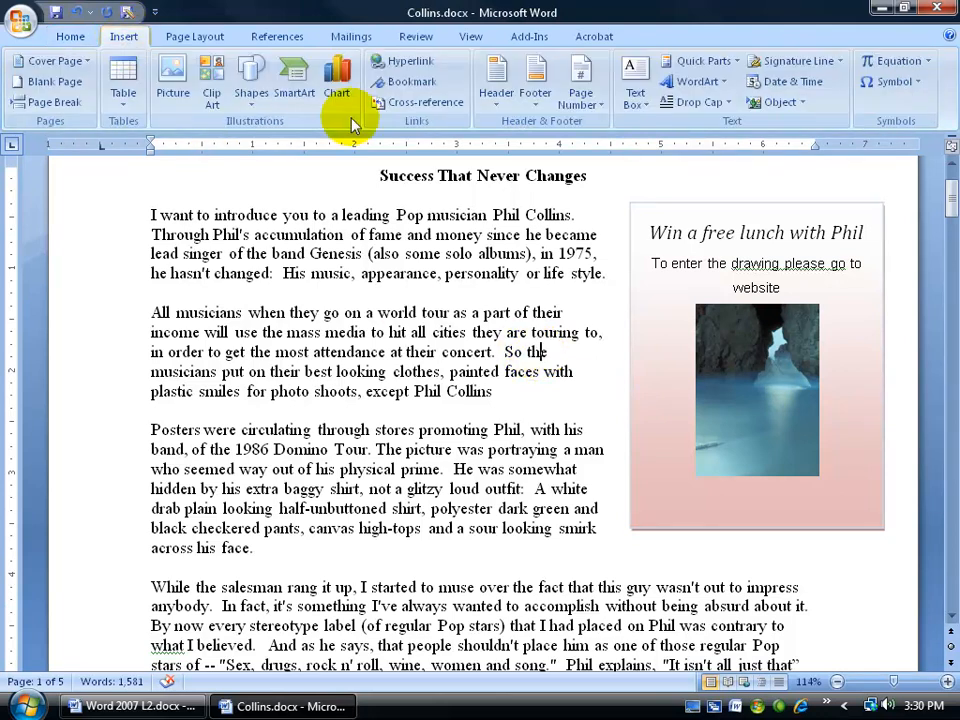
click(632, 92)
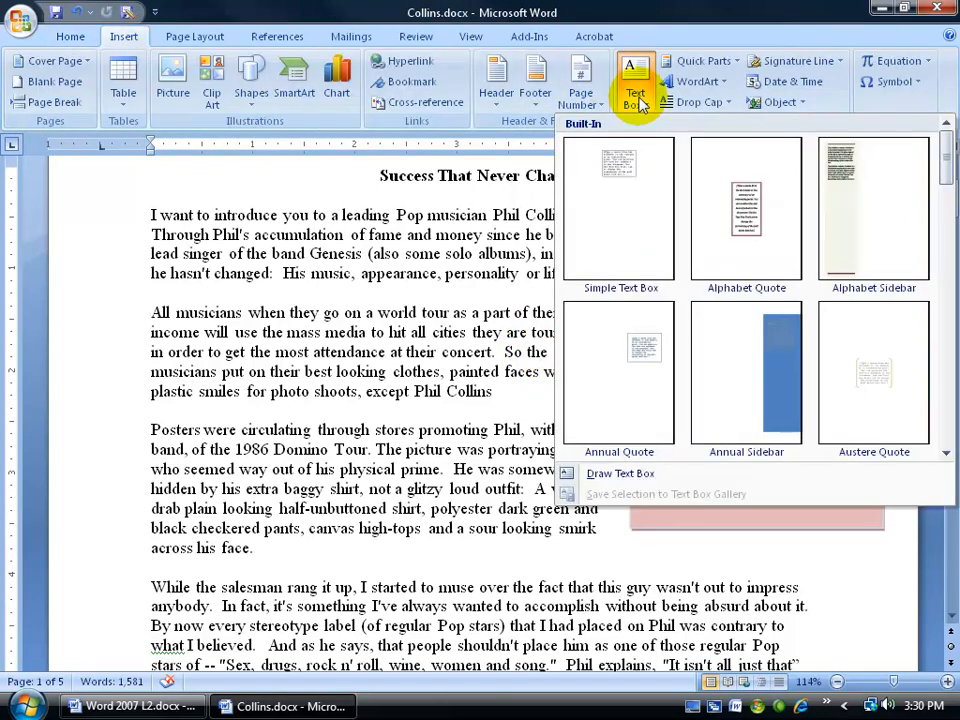
click(620, 472)
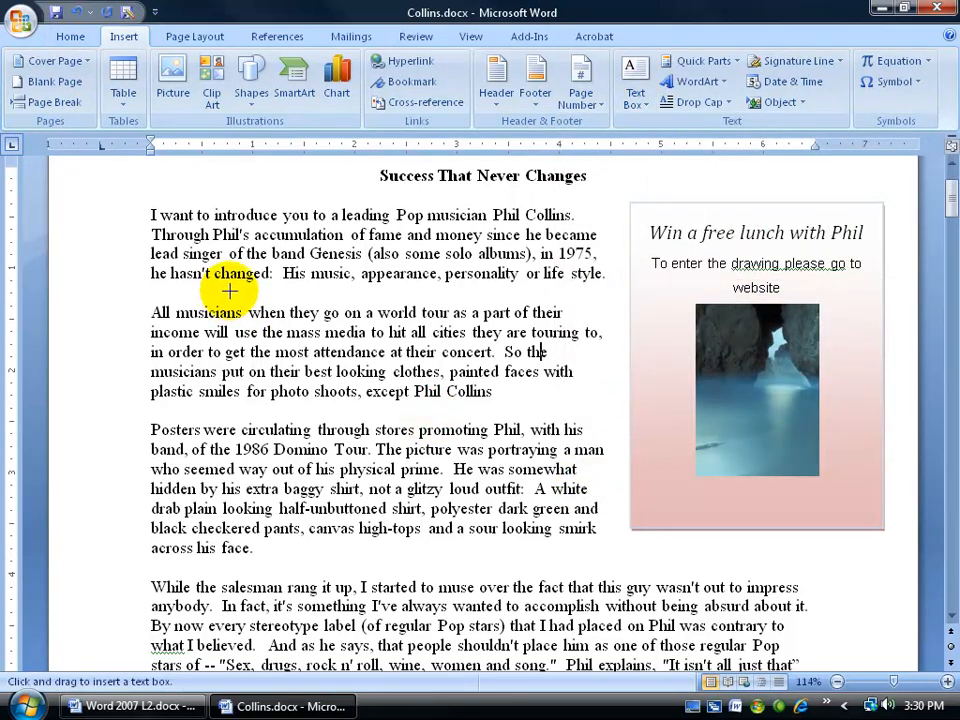
mouse_move(199, 268)
mouse_down()
mouse_move(465, 384)
mouse_move(474, 400)
mouse_up()
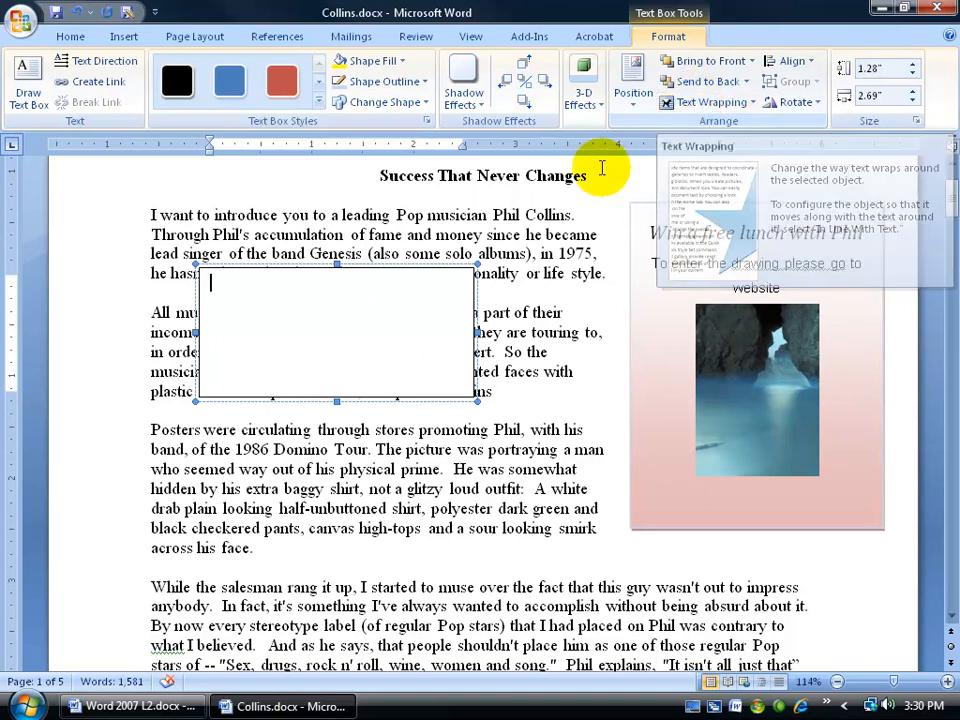
Enter "Type in anything" in the newly drawn text box.
text(Type in ant)
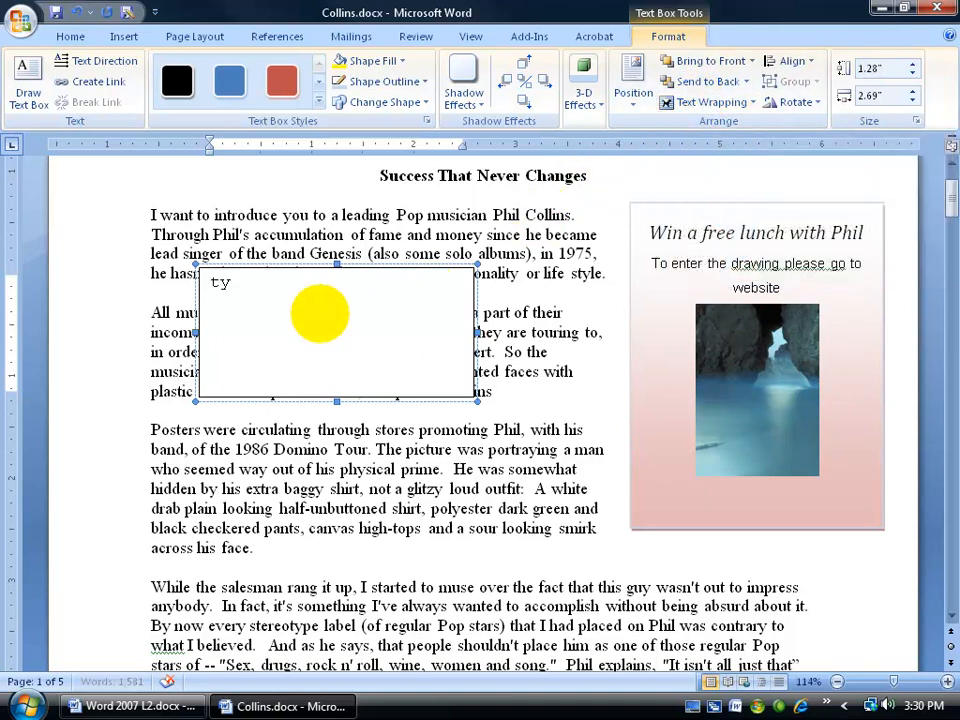
text(y)
key(BackSpace)
key(BackSpace)
text(ything)
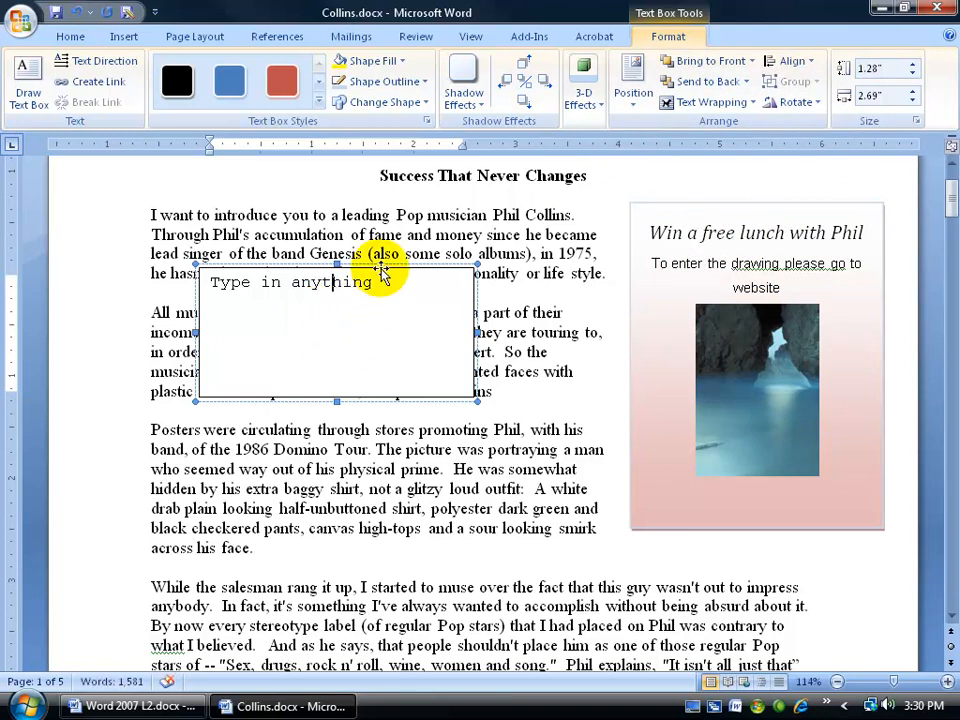
Set the new text box's text wrapping to Tight and reposition it across the end of the first paragraph.
drag(383, 270, 397, 348)
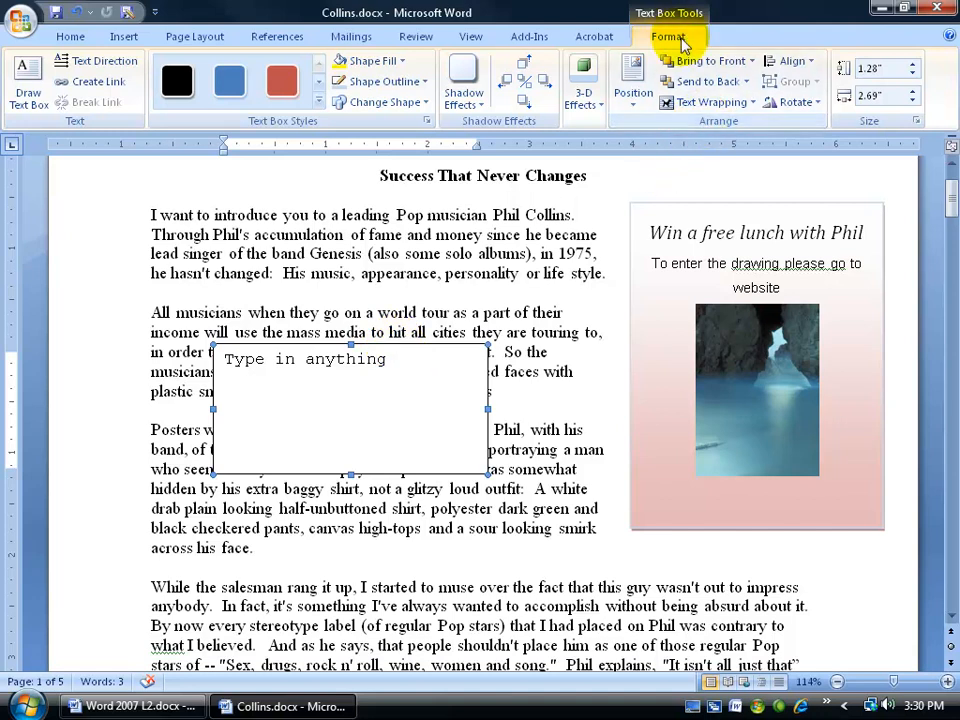
click(705, 102)
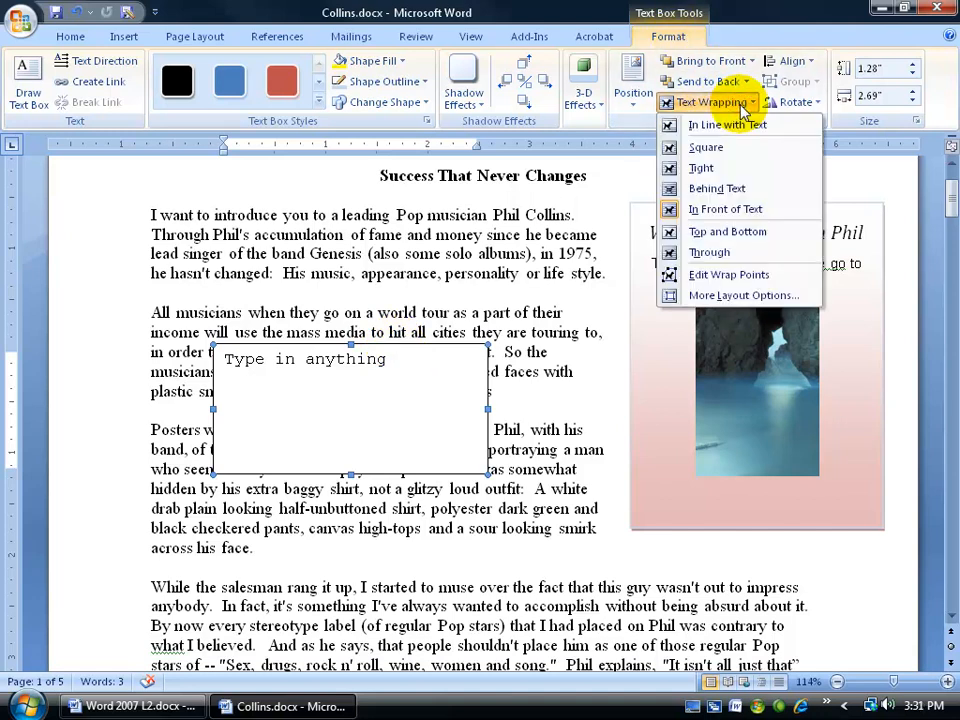
click(714, 162)
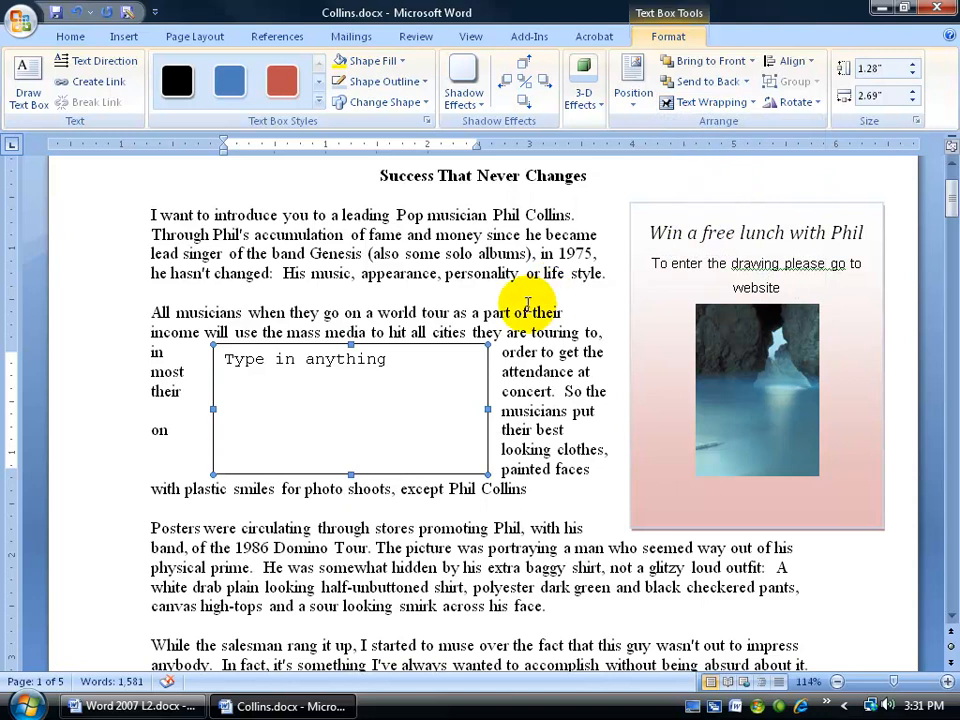
drag(456, 348, 452, 270)
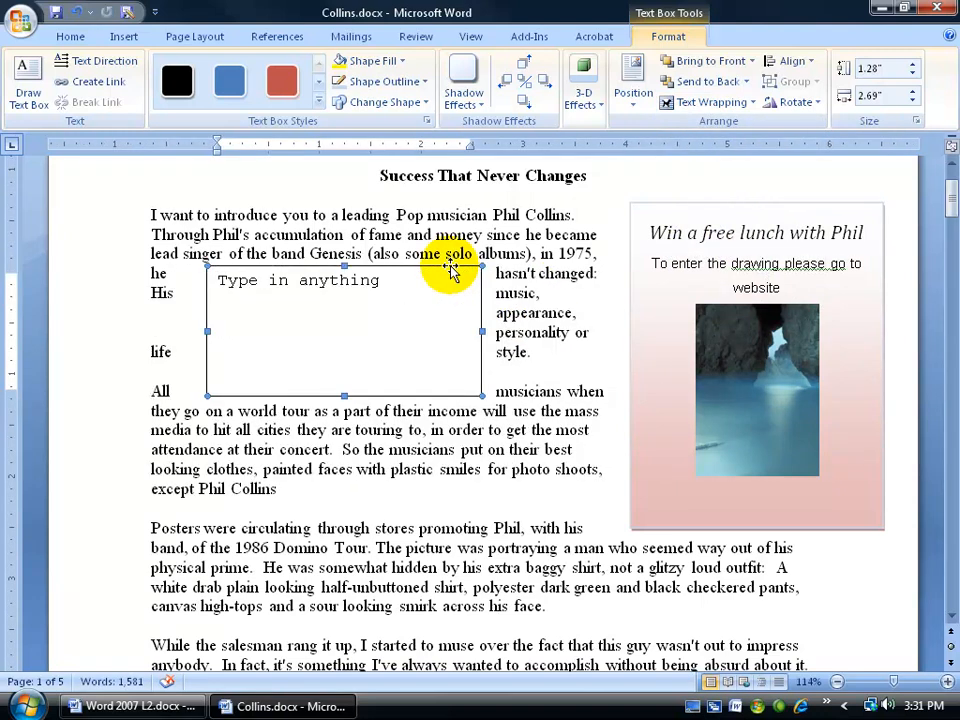
click(515, 279)
Remove the outline from the "Type in anything" text box and reselect the box.
click(453, 267)
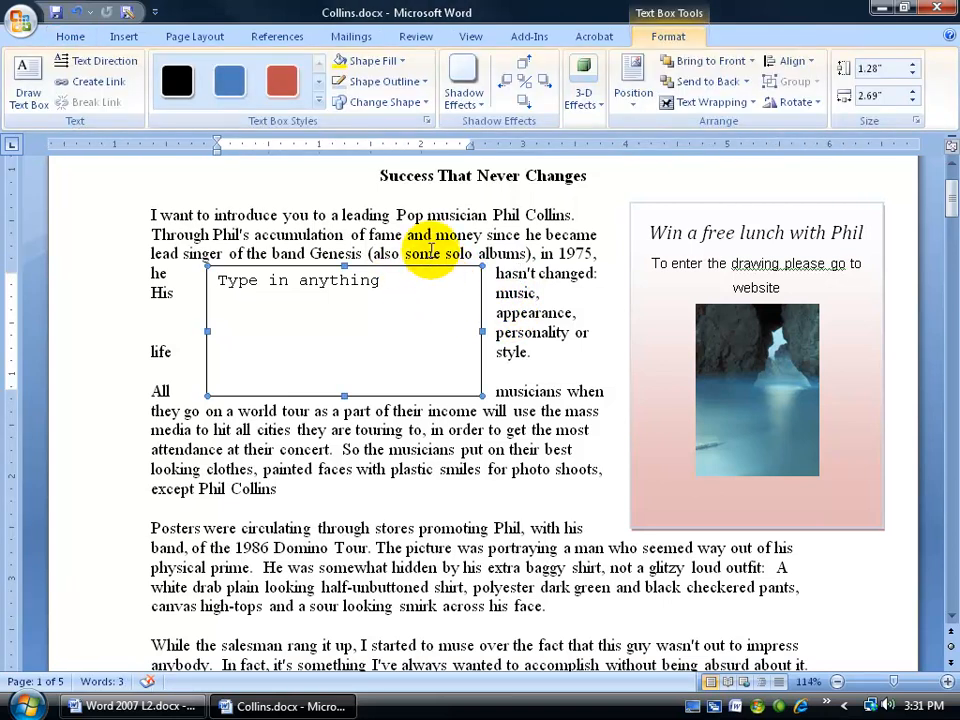
click(424, 82)
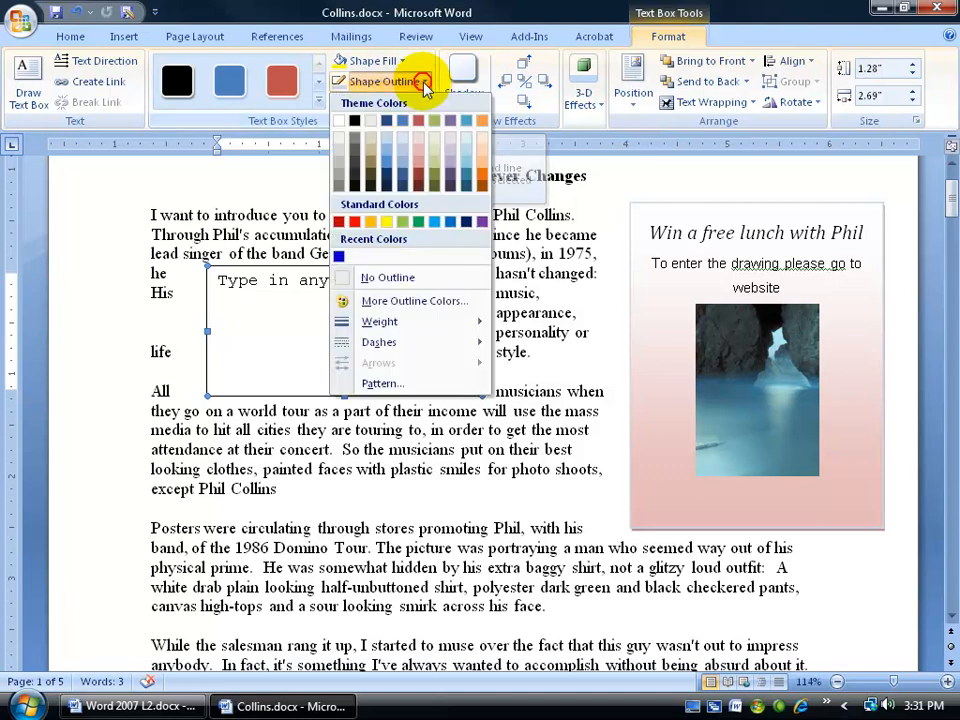
click(380, 277)
click(415, 435)
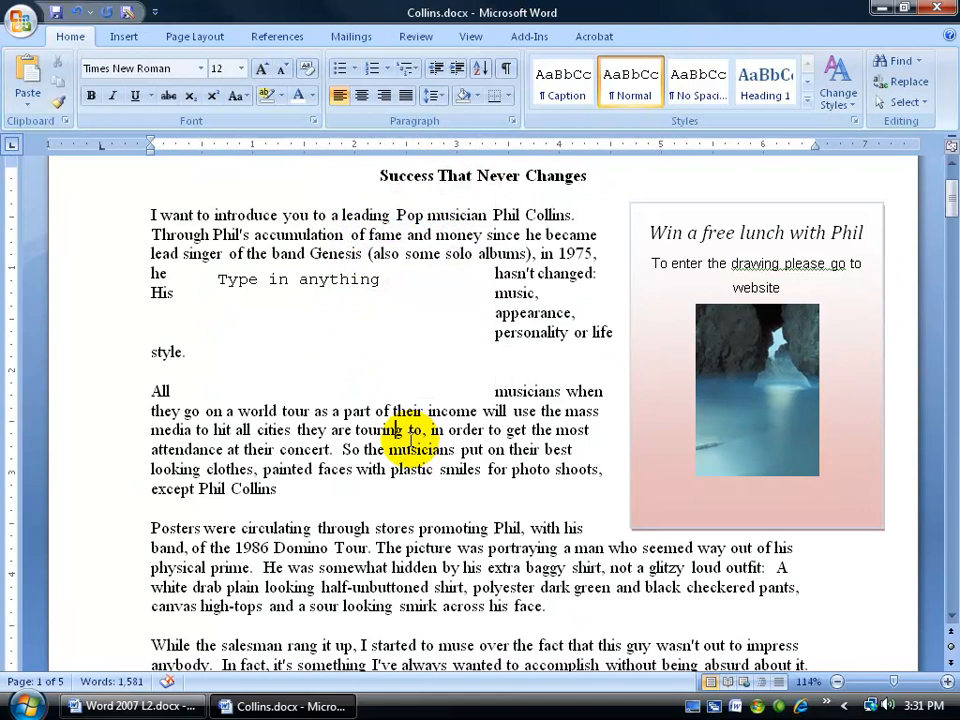
click(375, 326)
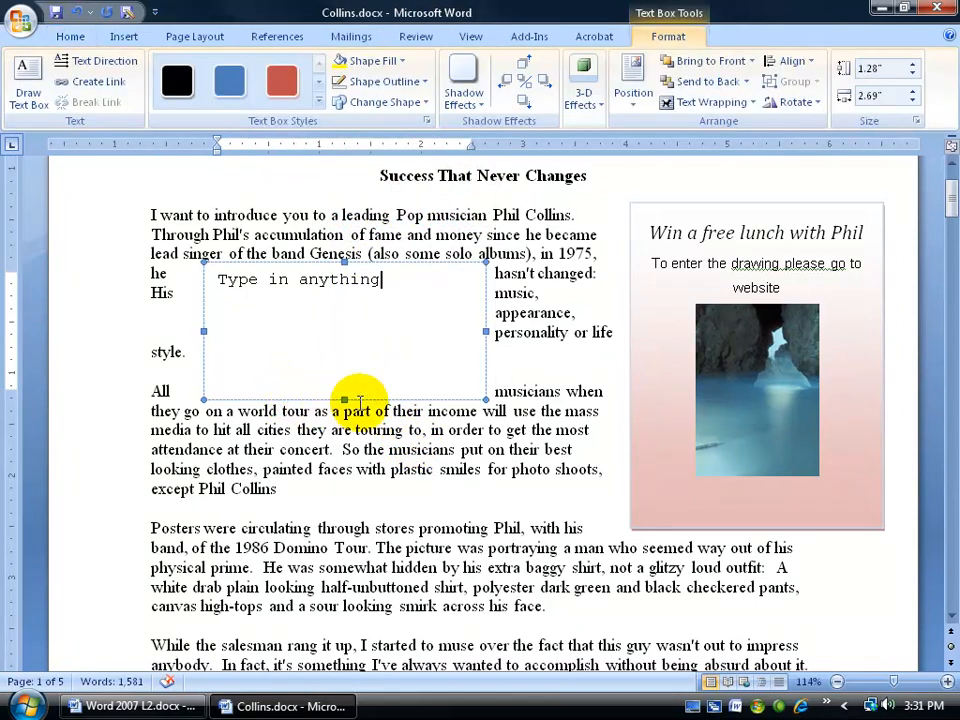
click(400, 398)
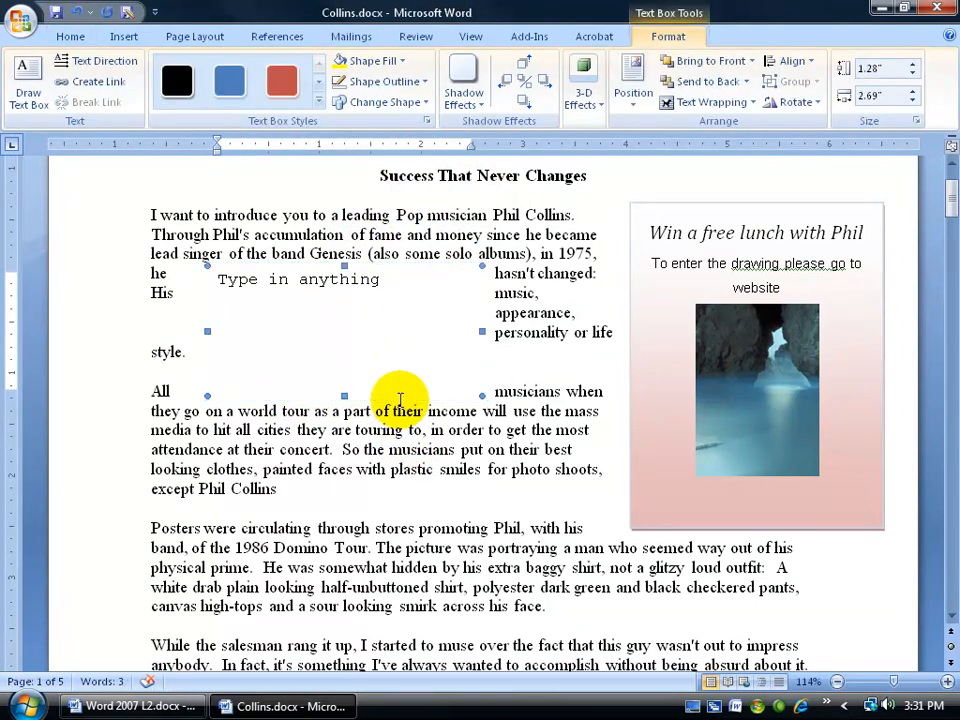
Delete the selected "Type in anything" text box from the document.
key(Delete)
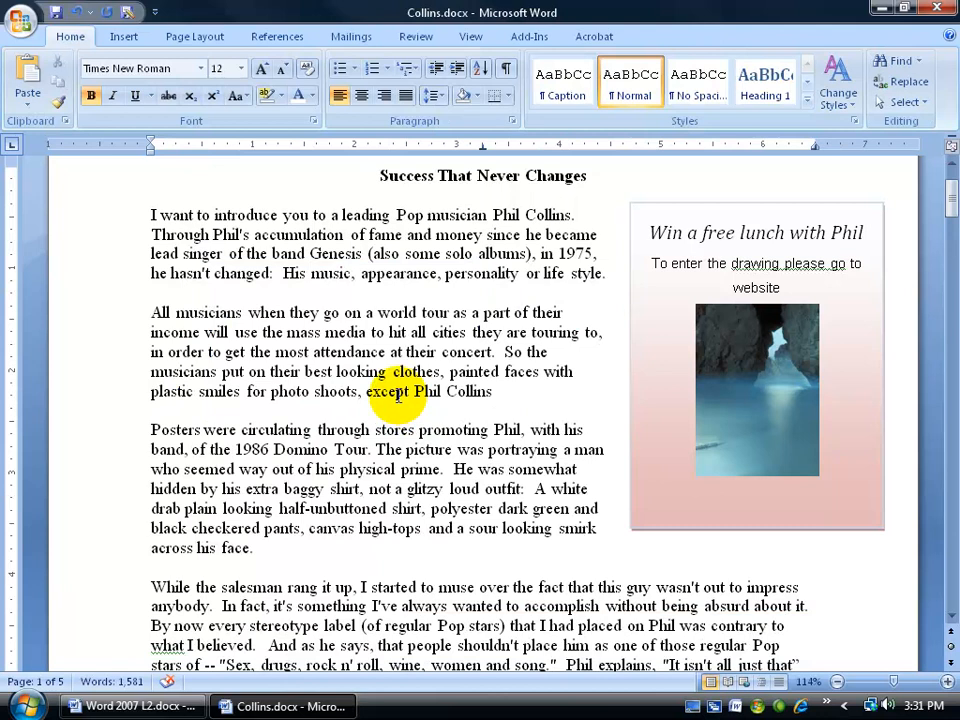
click(511, 330)
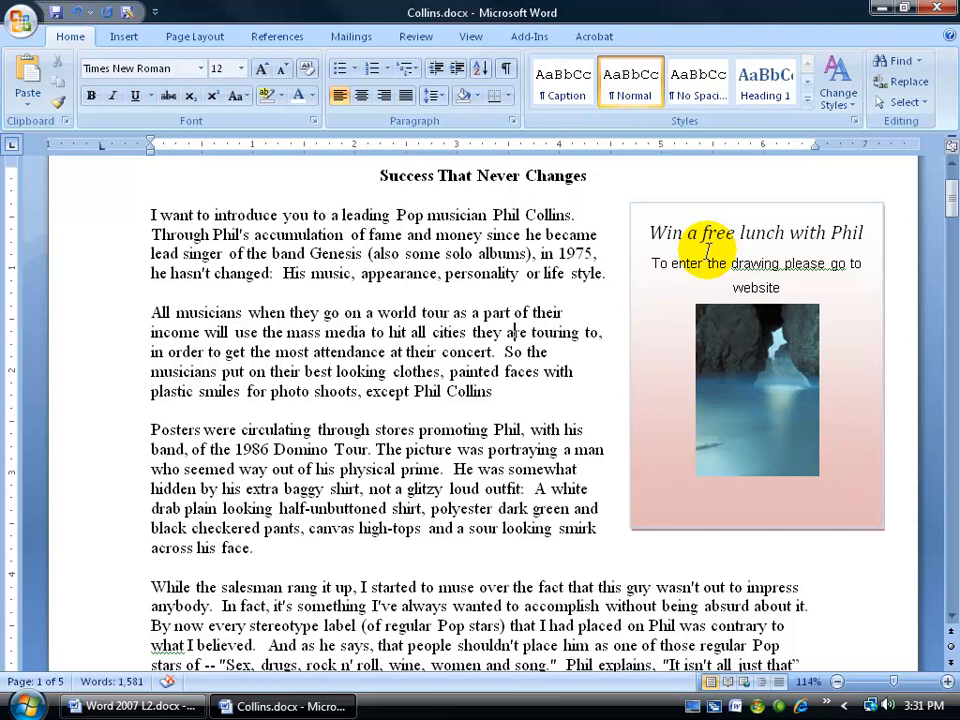
click(699, 207)
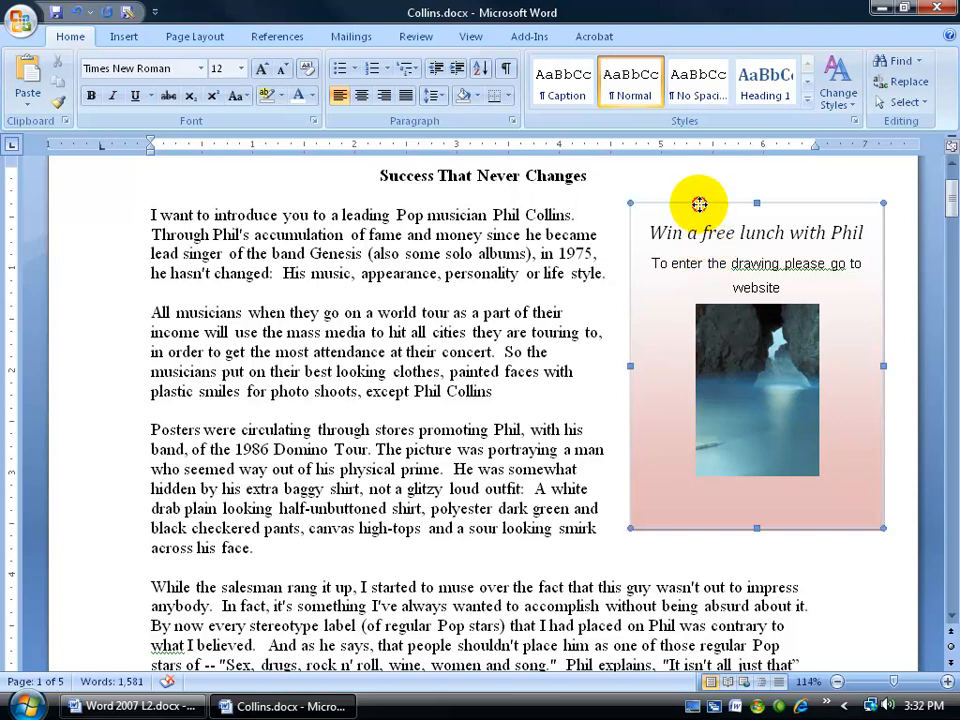
click(124, 36)
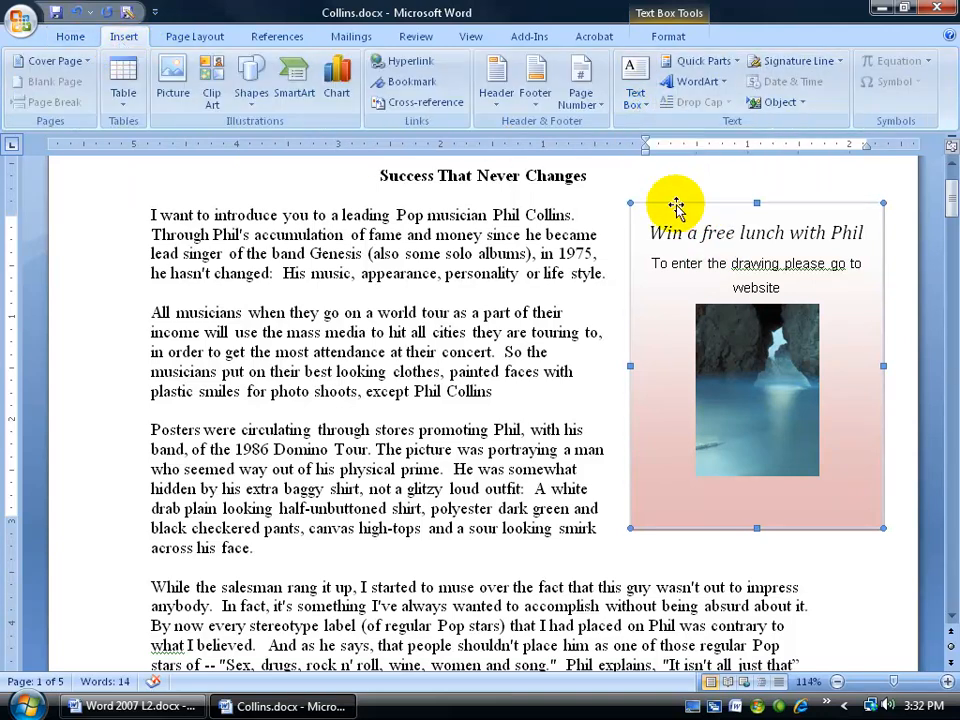
click(634, 86)
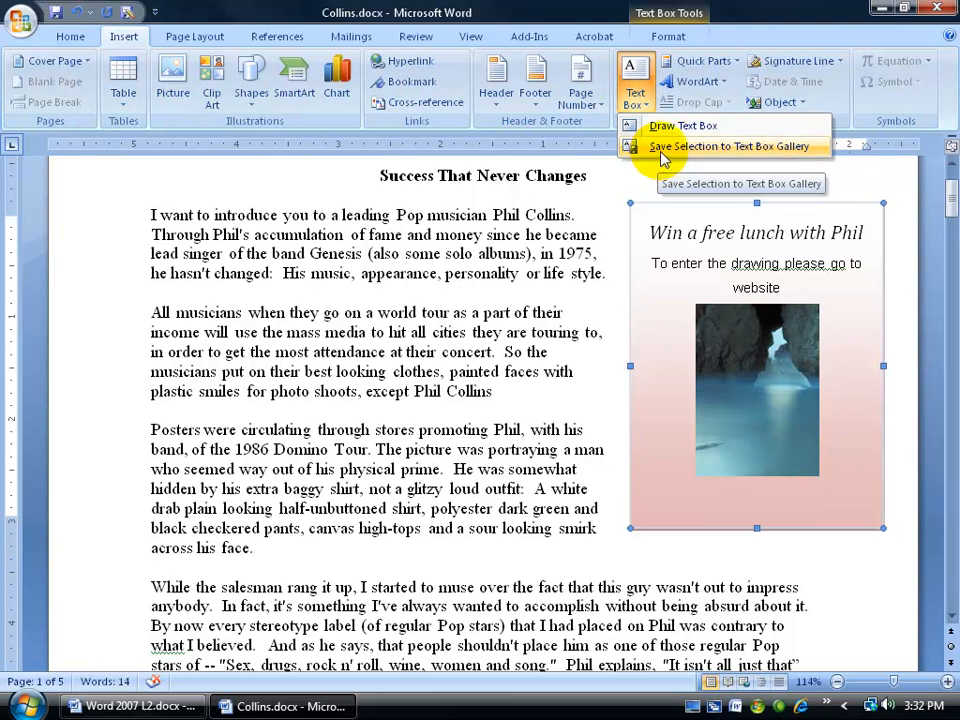
click(504, 214)
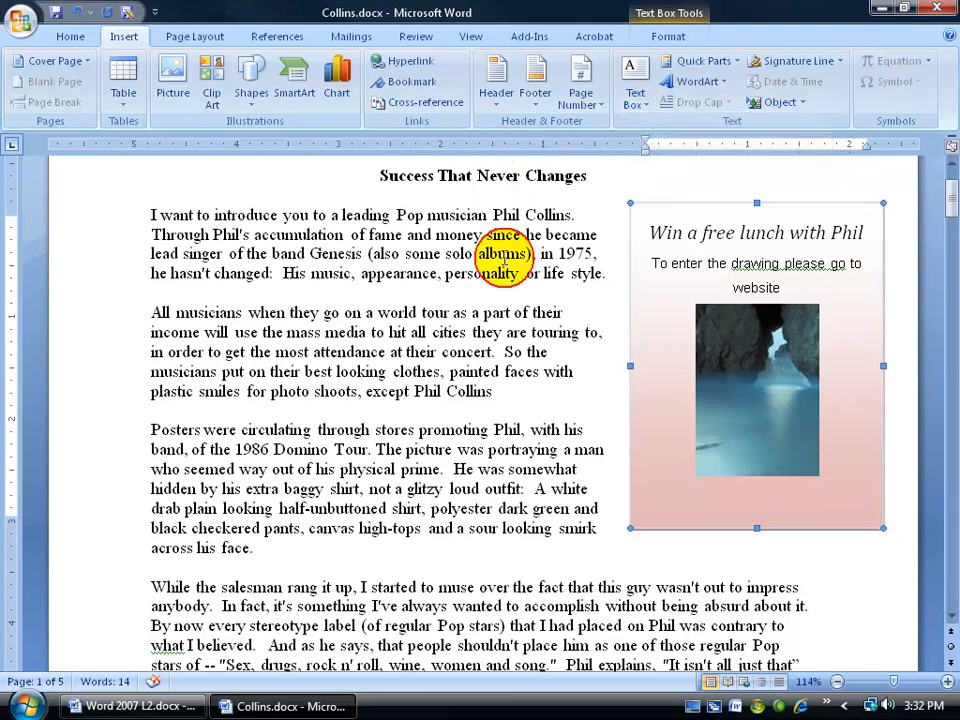
click(630, 100)
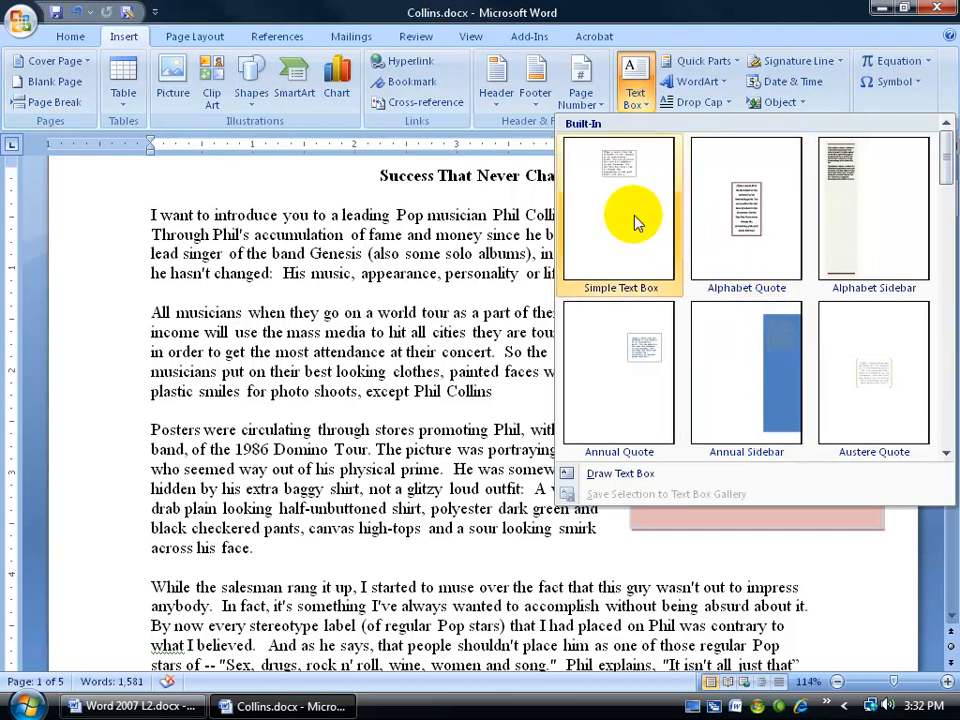
click(455, 276)
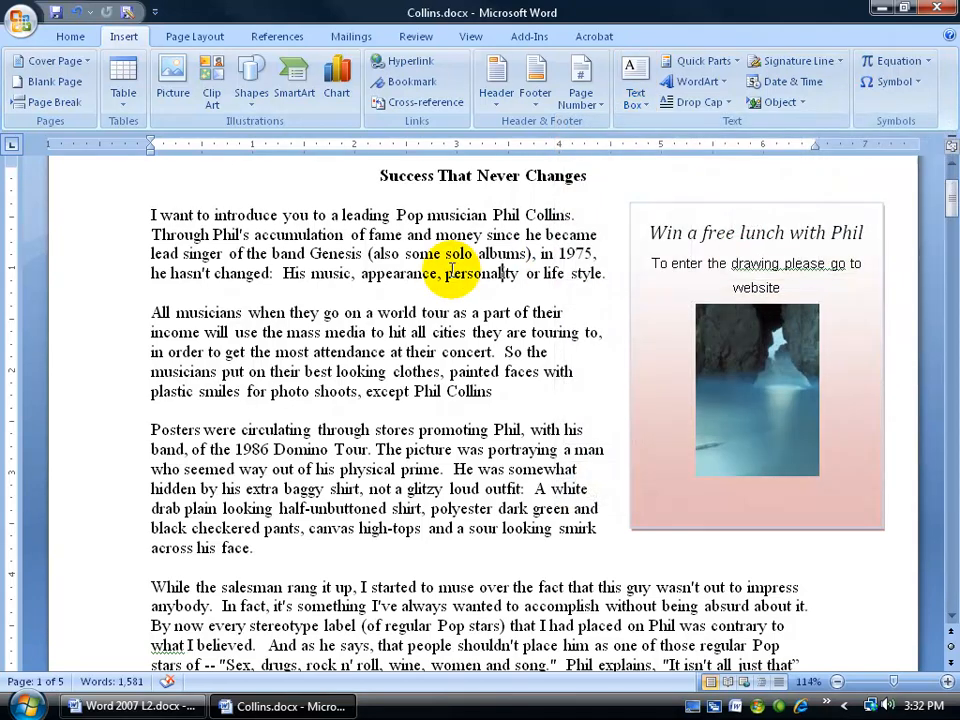
Start saving the "Win a free lunch with Phil" text box to the text box gallery, naming it "Free Text box for drawing".
click(675, 199)
click(638, 100)
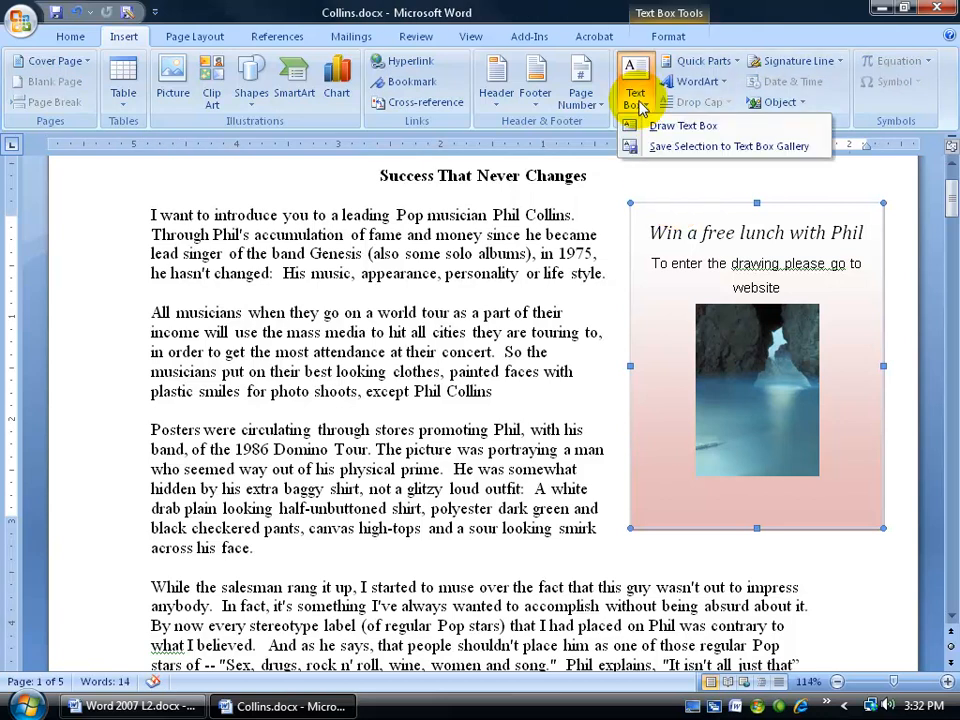
click(660, 146)
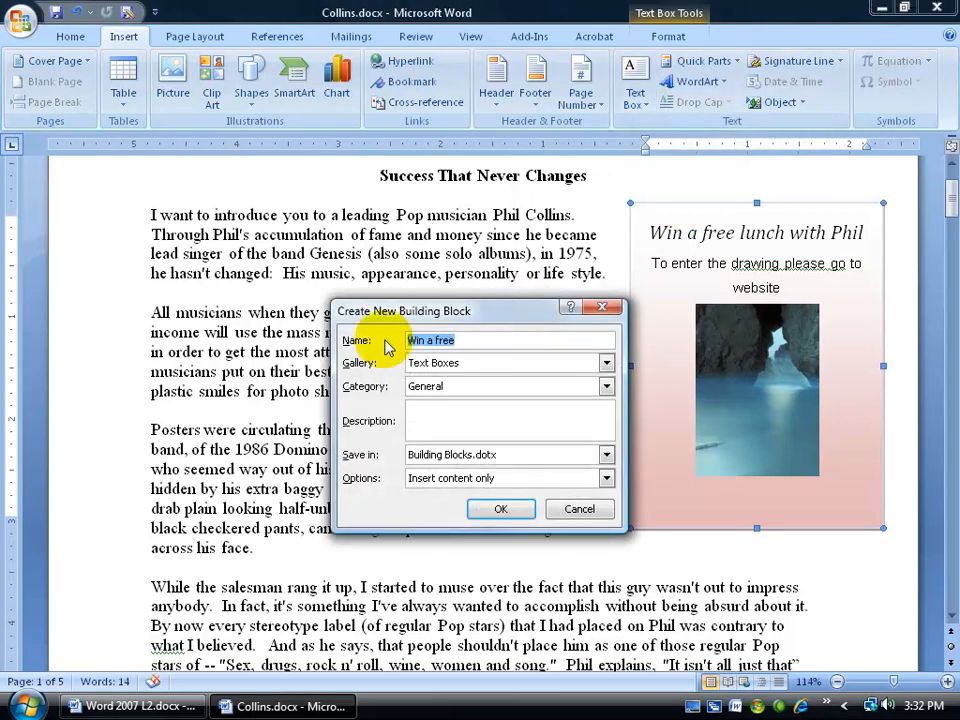
text(ee)
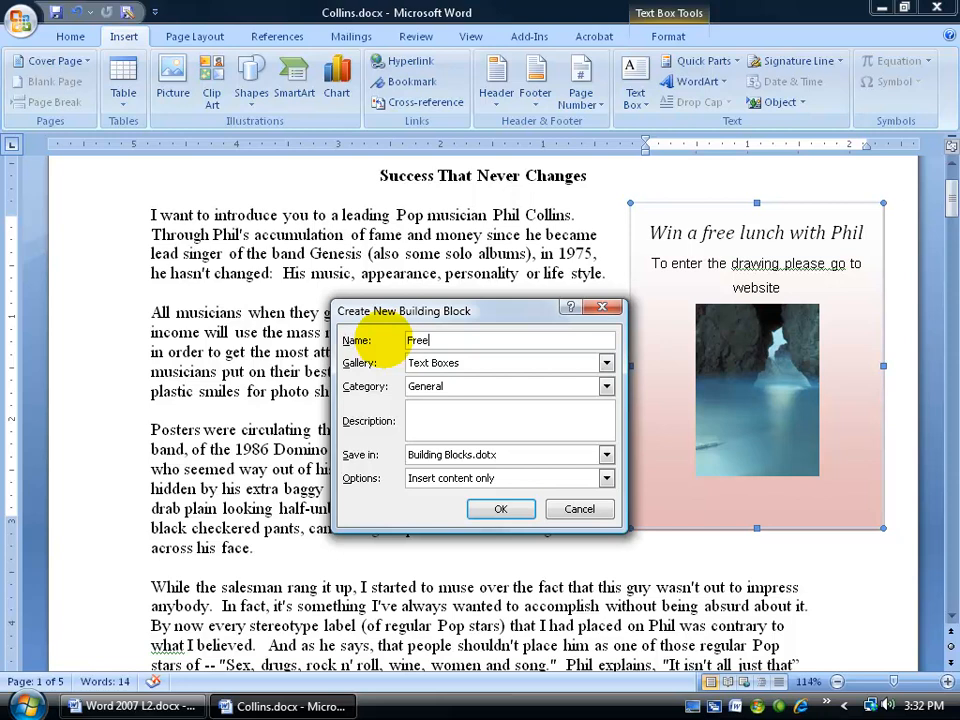
text( Text box for drawing)
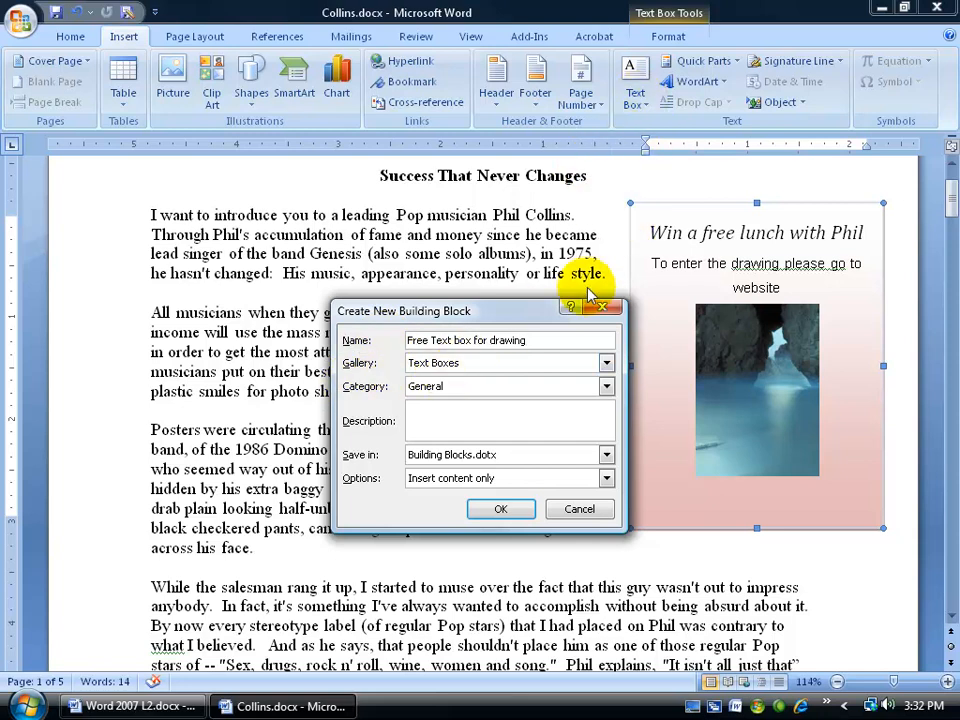
click(606, 386)
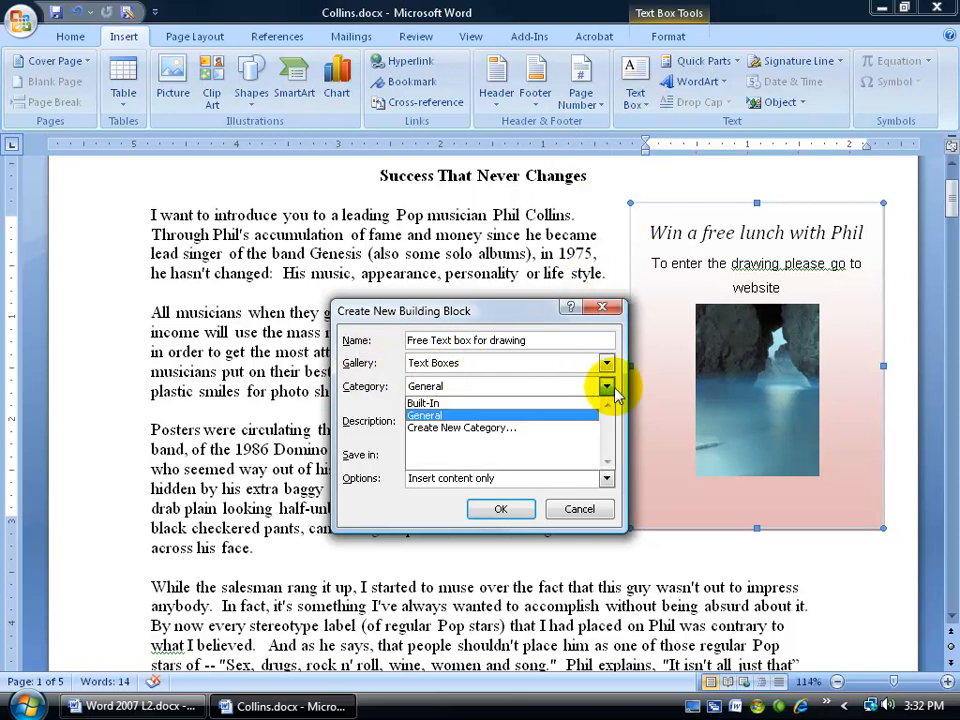
click(430, 414)
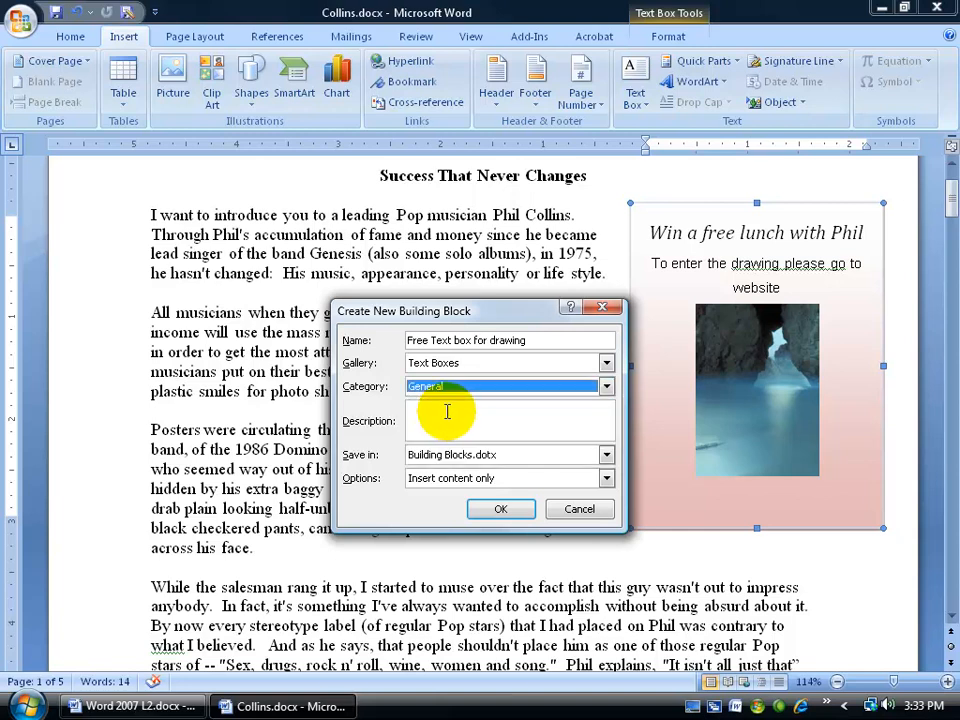
click(607, 388)
click(515, 427)
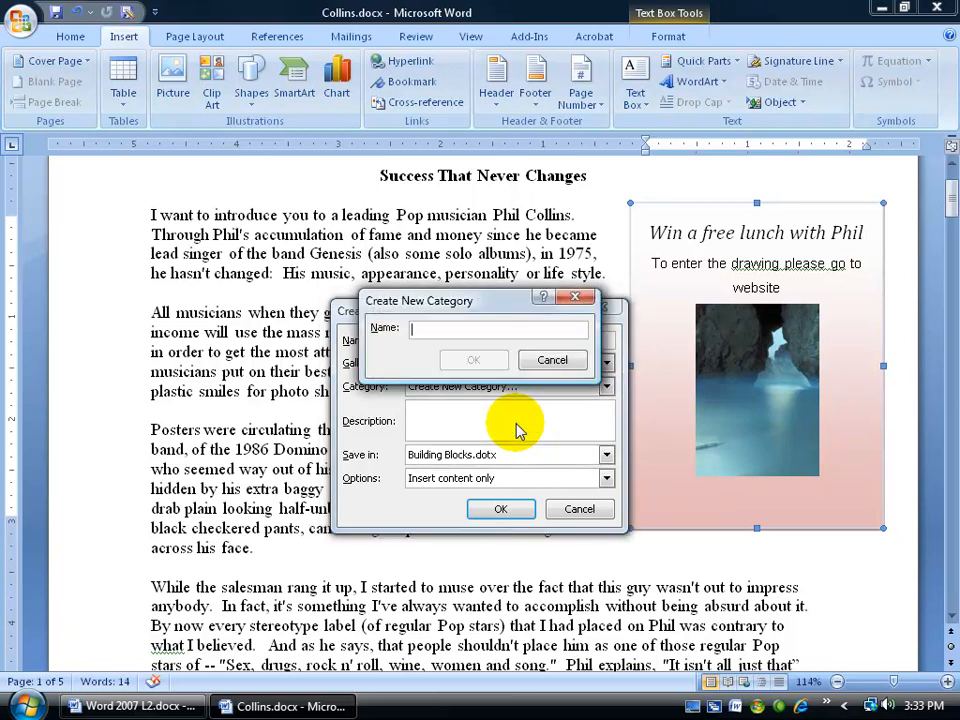
click(550, 360)
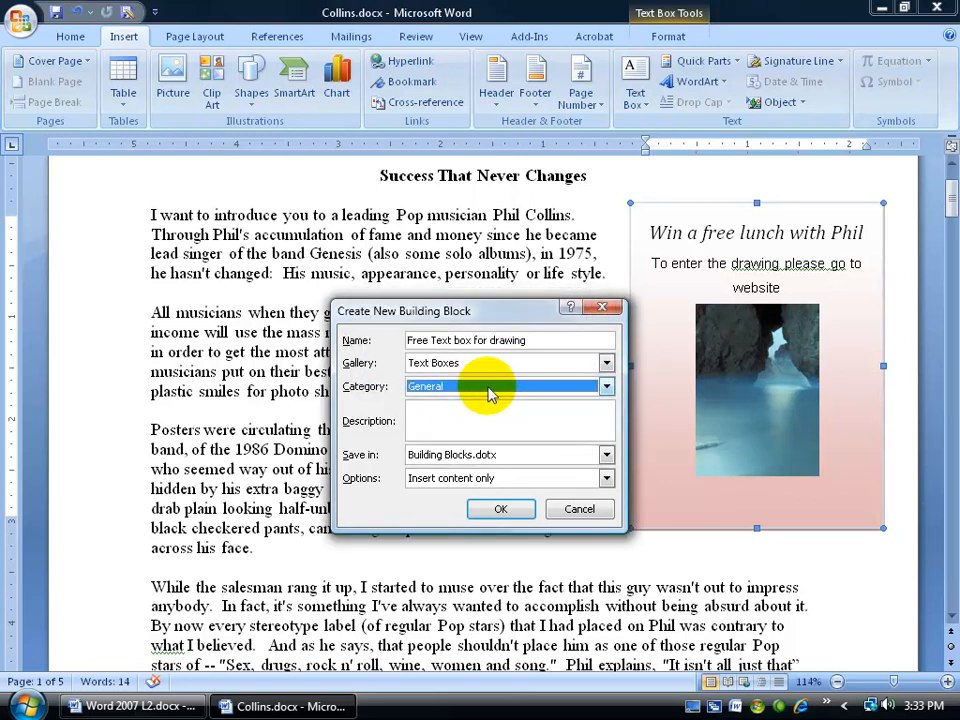
click(605, 386)
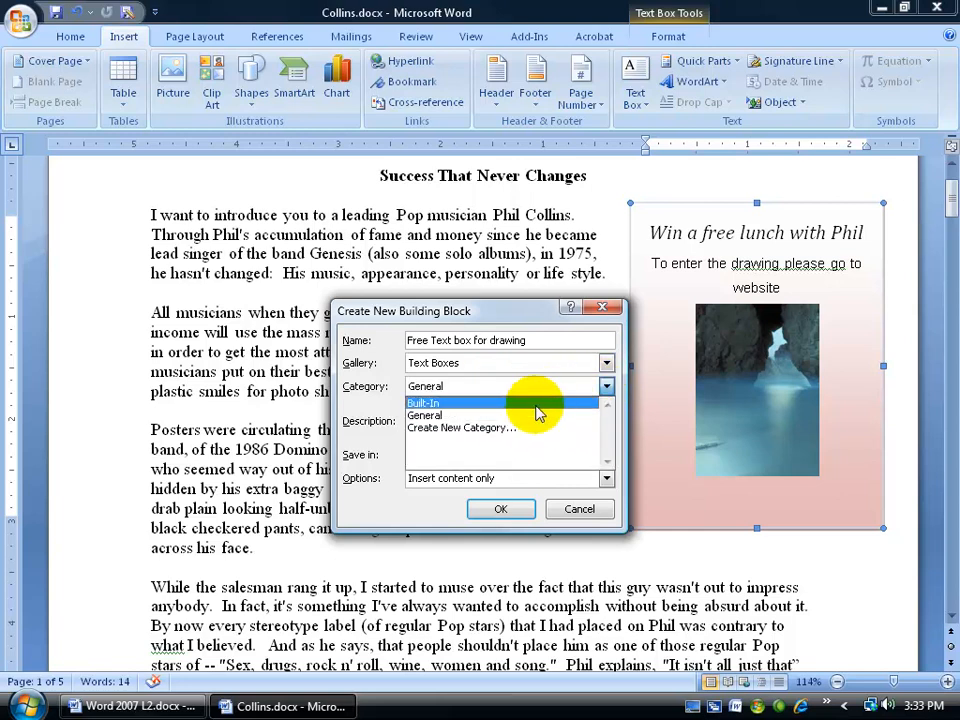
click(523, 415)
Give the building block the description "Use for free stuff box" and save it to the gallery.
click(502, 419)
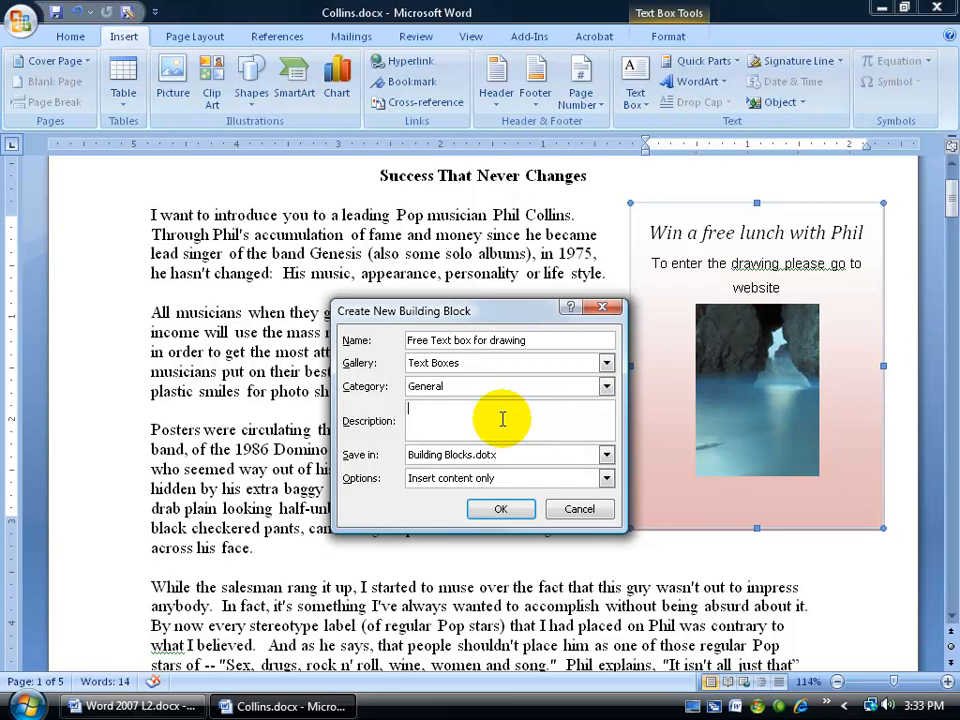
text(Use for free stuff box)
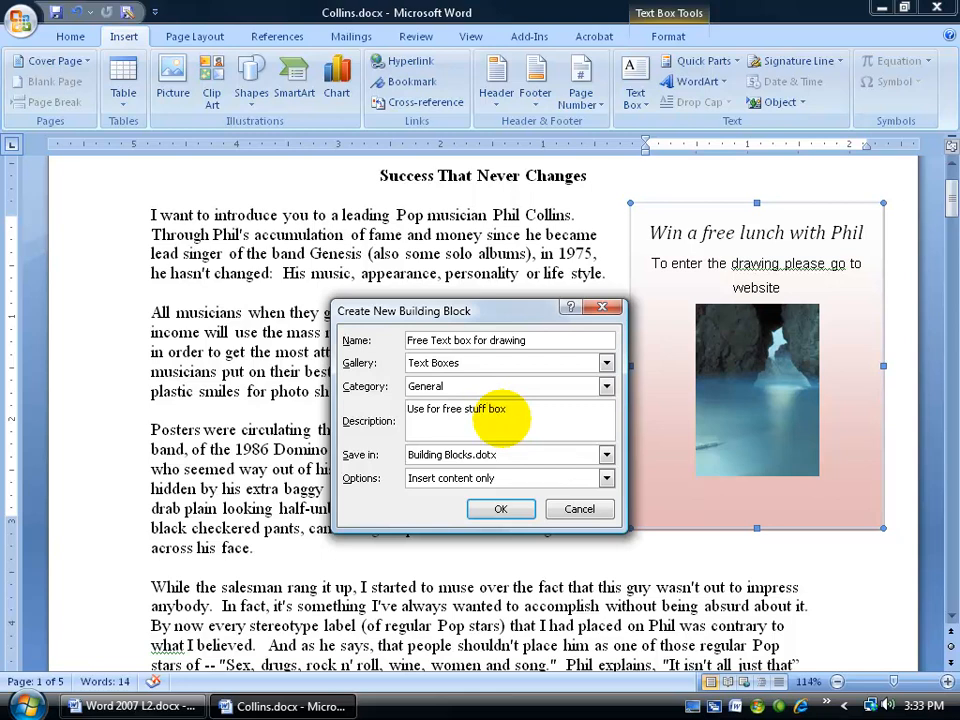
click(503, 509)
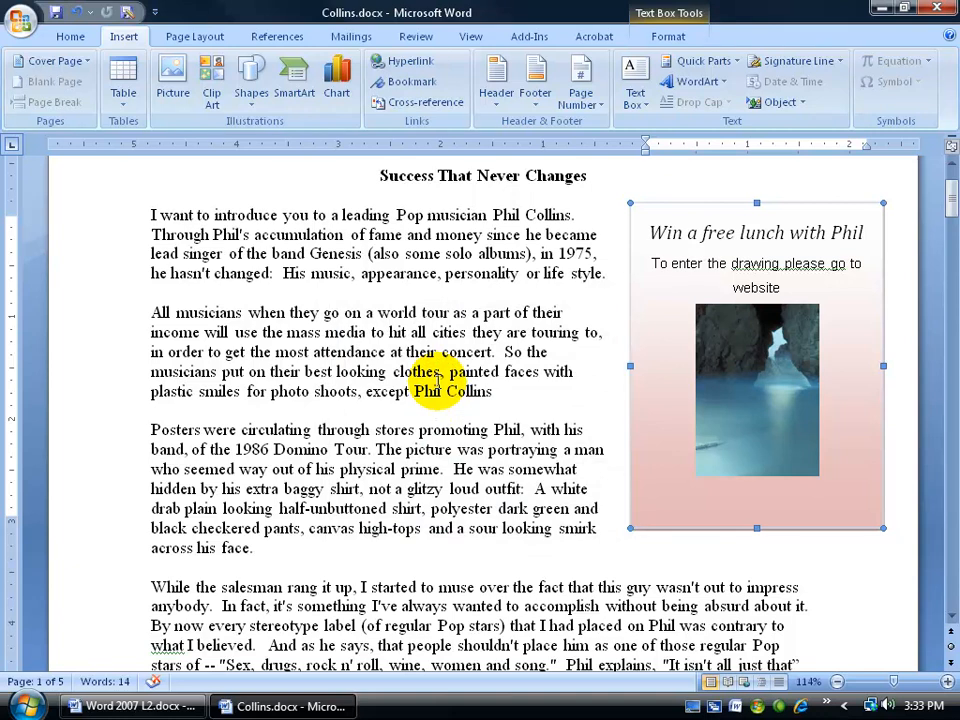
Deselect the text box and create a new blank document.
click(438, 386)
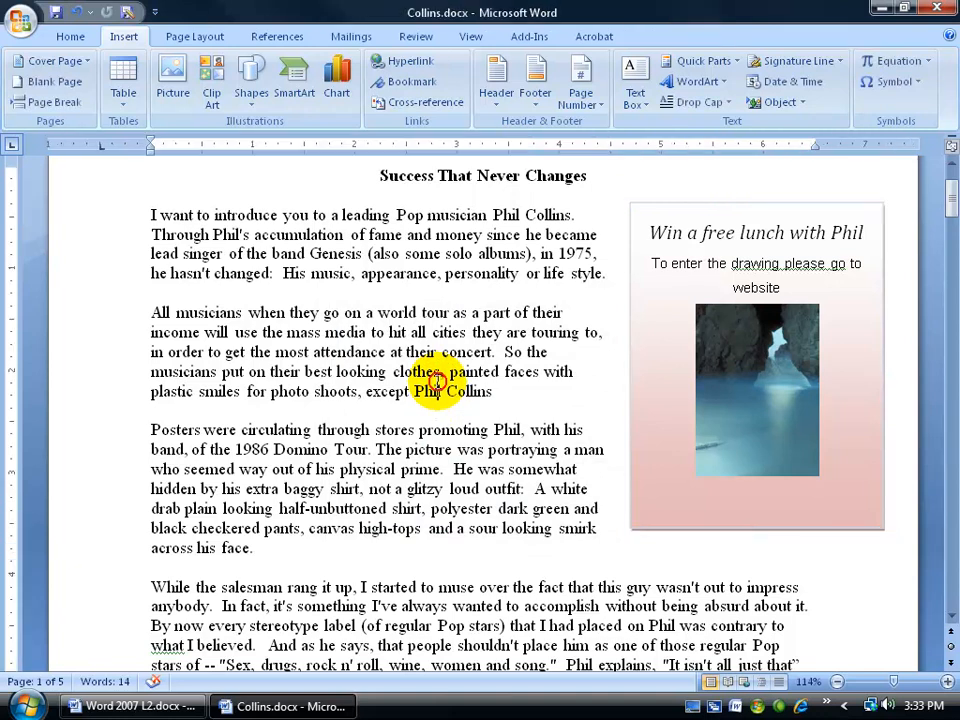
click(24, 18)
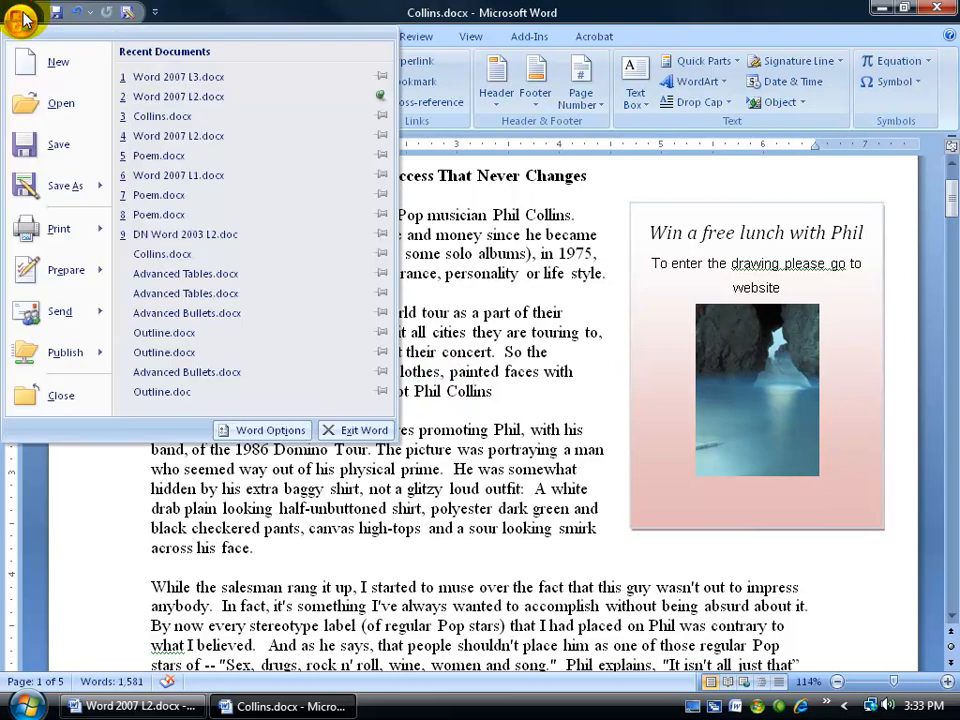
click(42, 60)
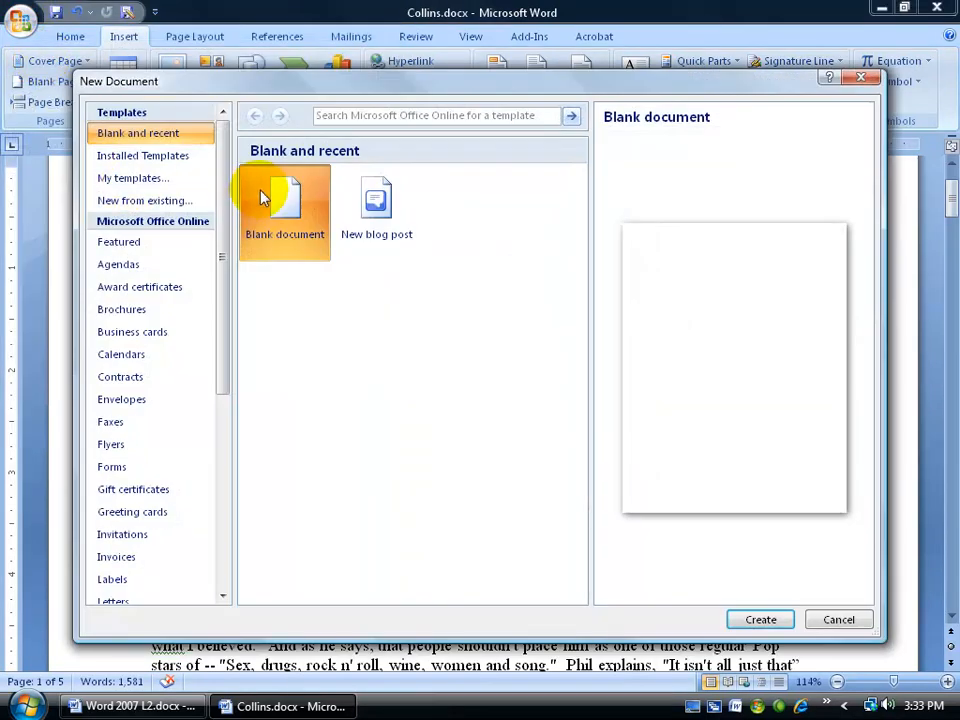
click(291, 229)
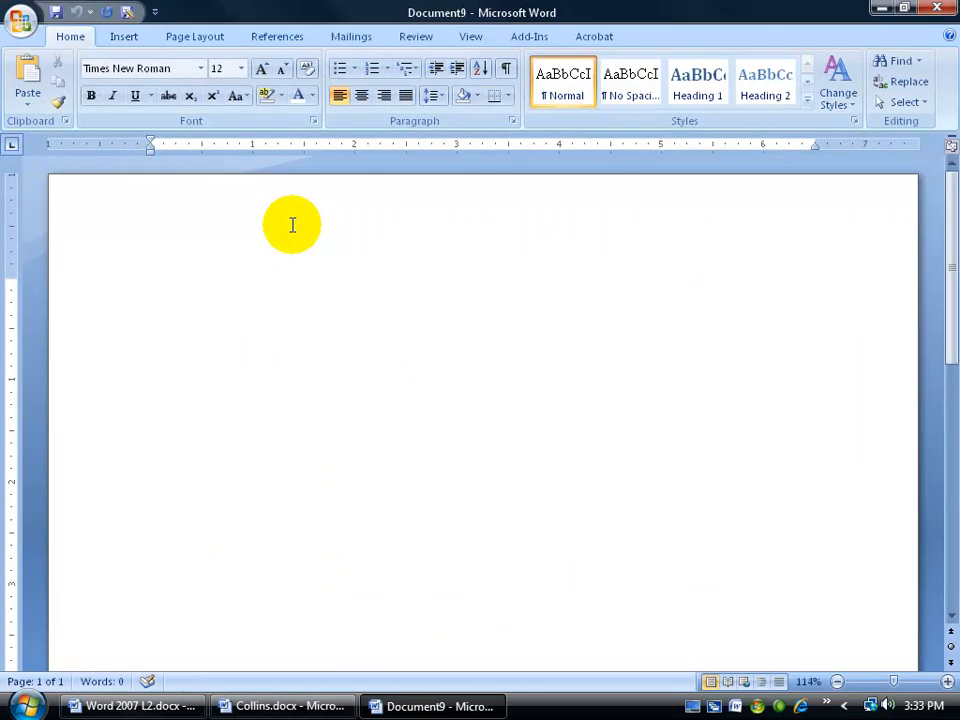
Enter five short lines of filler text in the blank document: Alfjlkjdf, Asdf, Asdf, Asd and f.
text(Alfjlkjdf)
key(Return)
text(Asdf)
key(Return)
text(Asdf)
key(Return)
text(asd)
key(Return)
text(f)
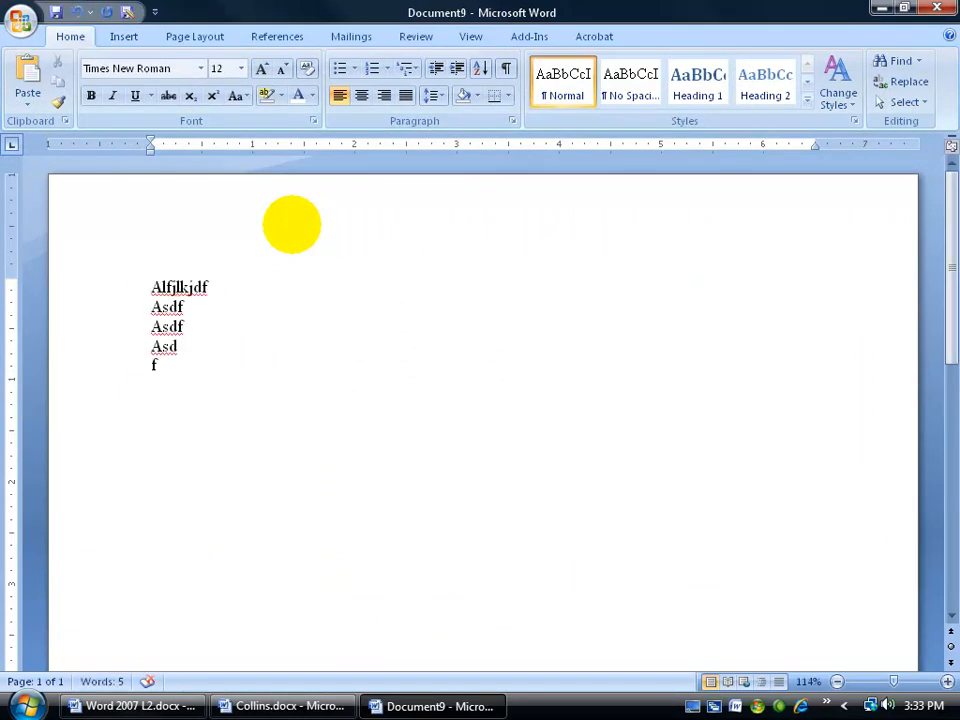
Insert the saved "Free Text box for drawing" from the General category of the text box gallery into the new document.
click(124, 36)
click(640, 98)
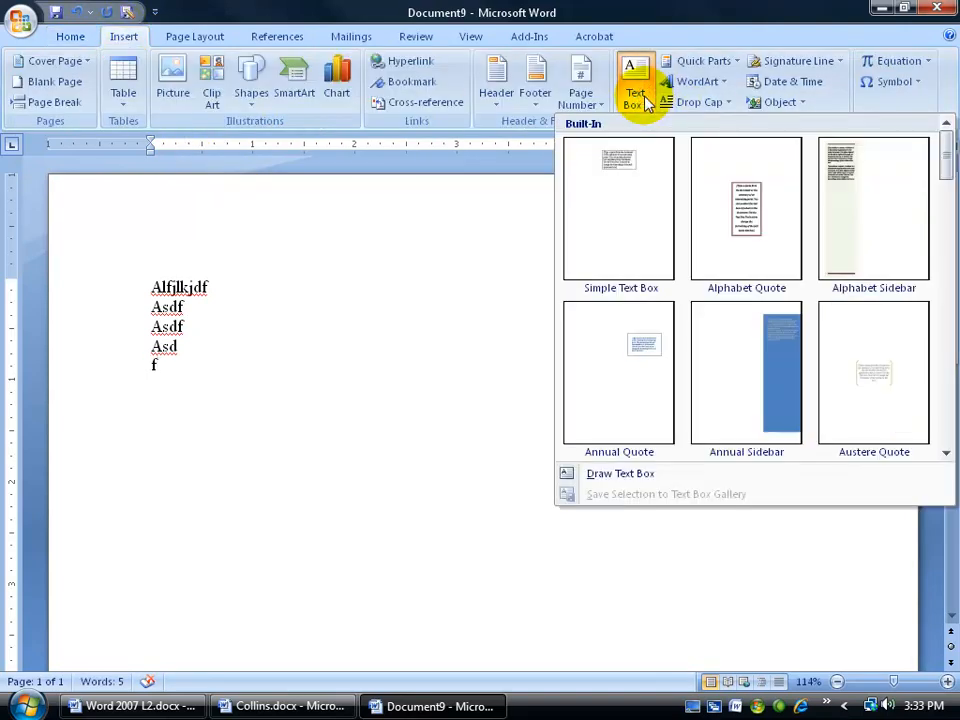
drag(944, 150, 944, 430)
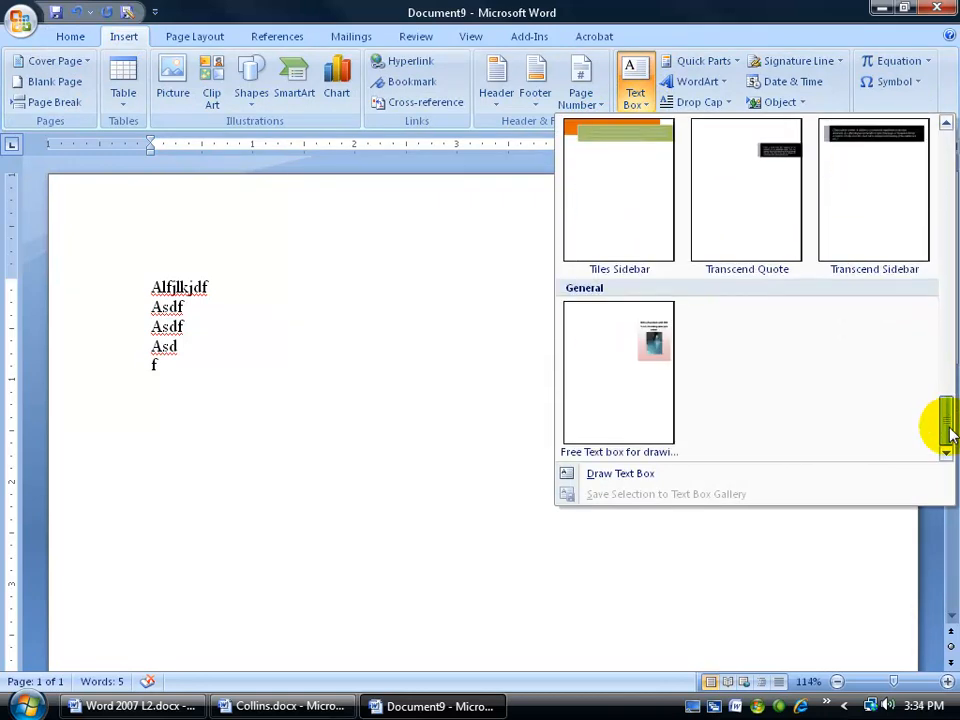
click(658, 361)
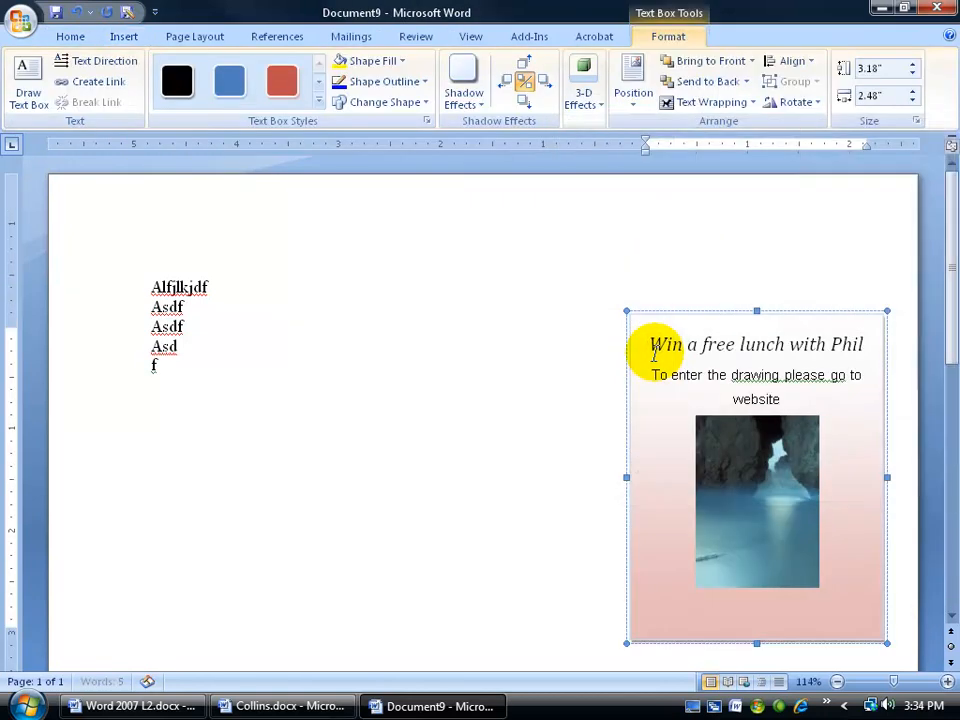
click(573, 303)
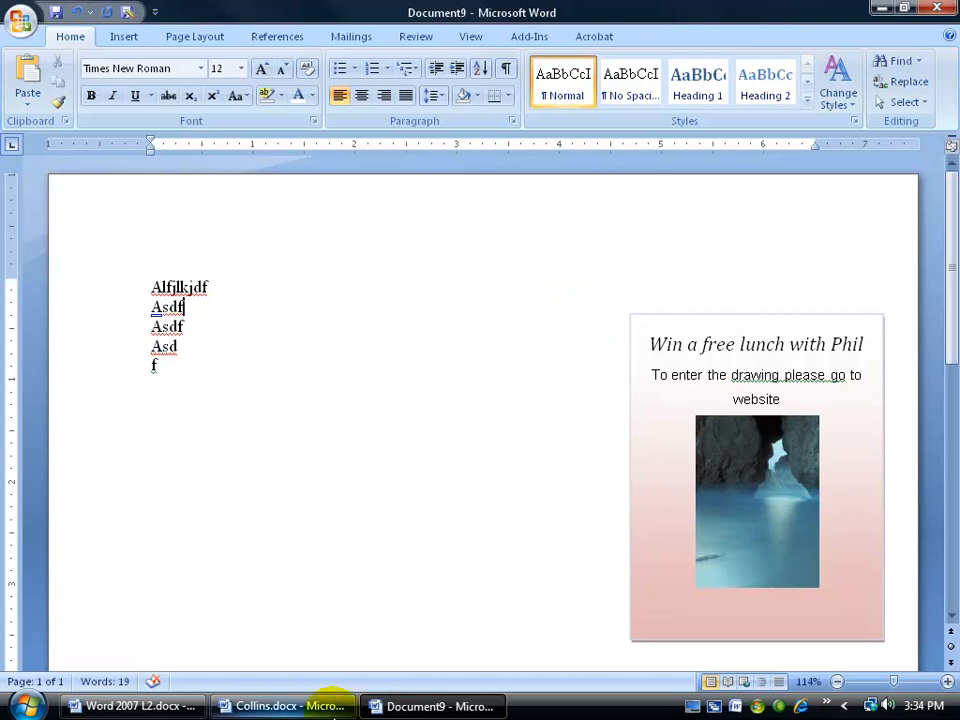
Close the new test document without saving its changes and return to Collins.docx.
click(330, 706)
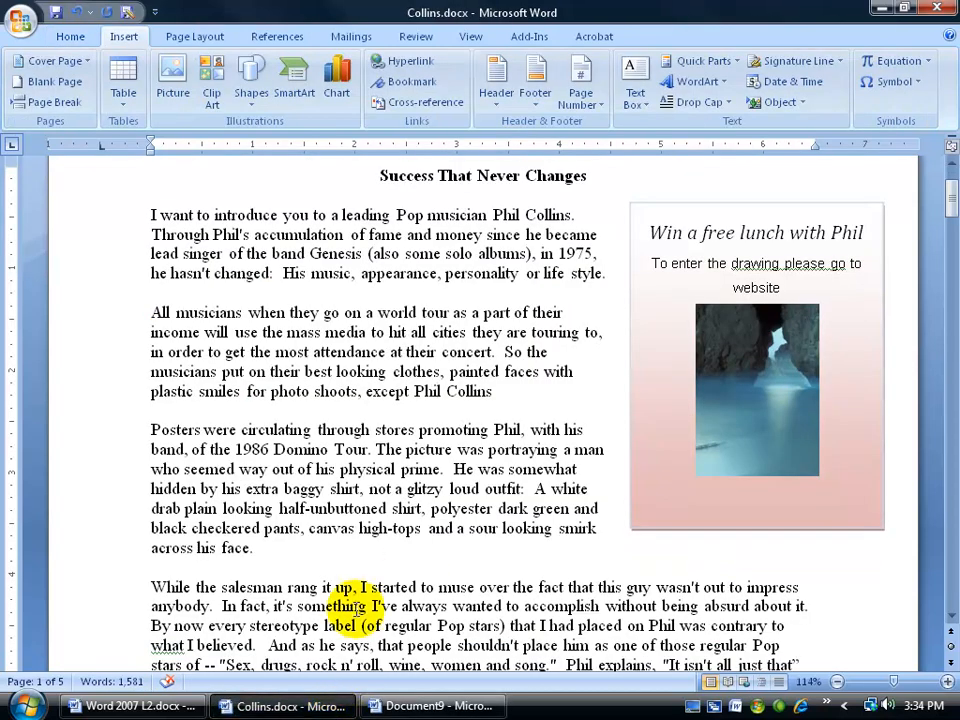
right_click(447, 708)
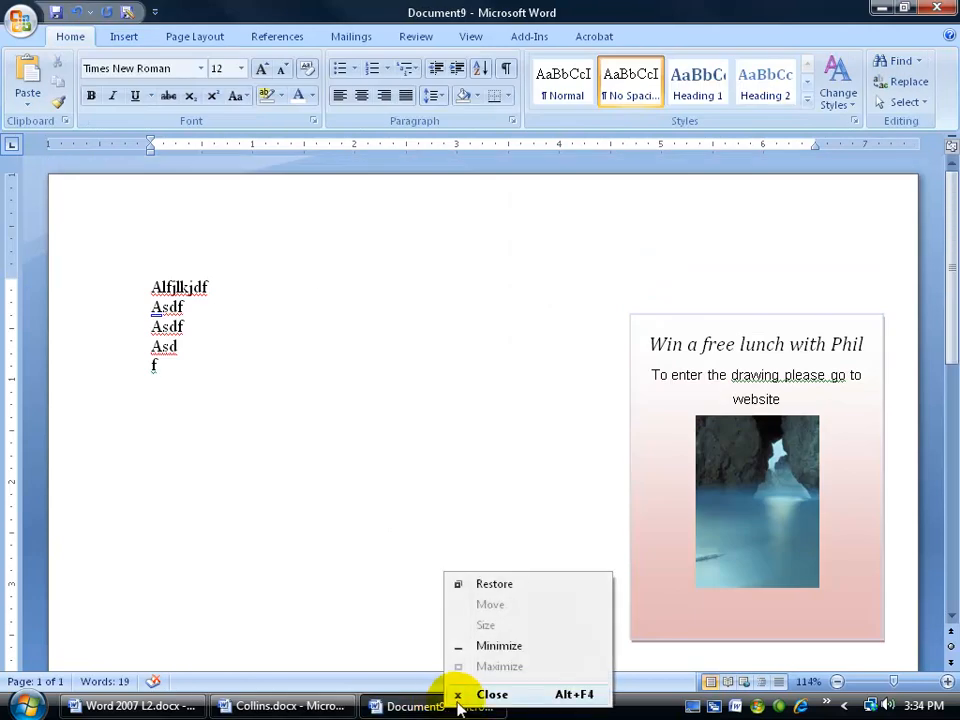
click(480, 694)
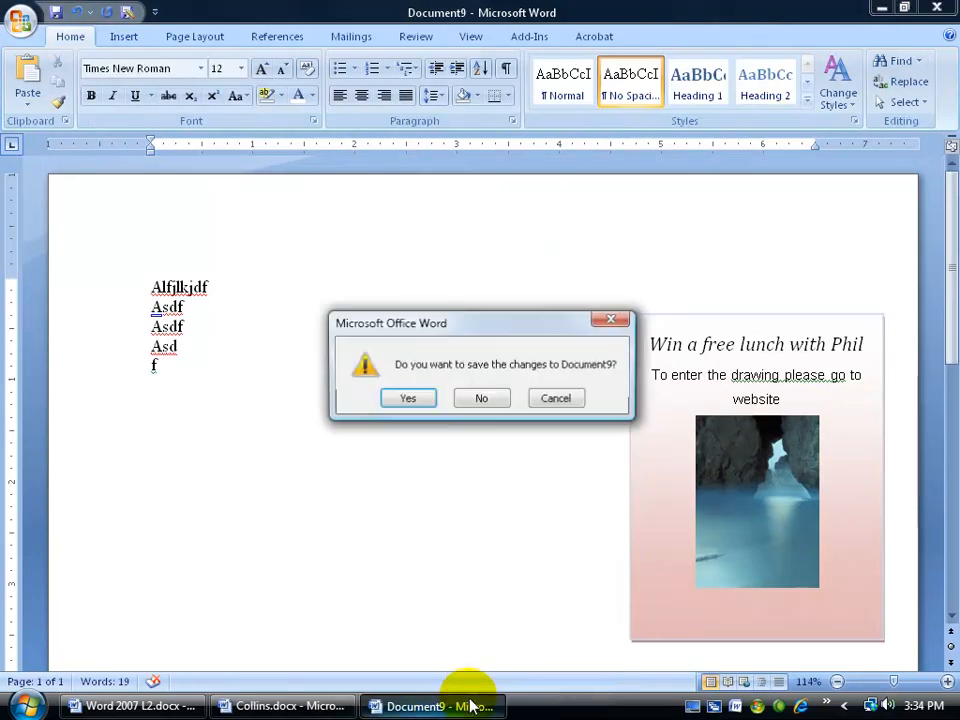
click(480, 398)
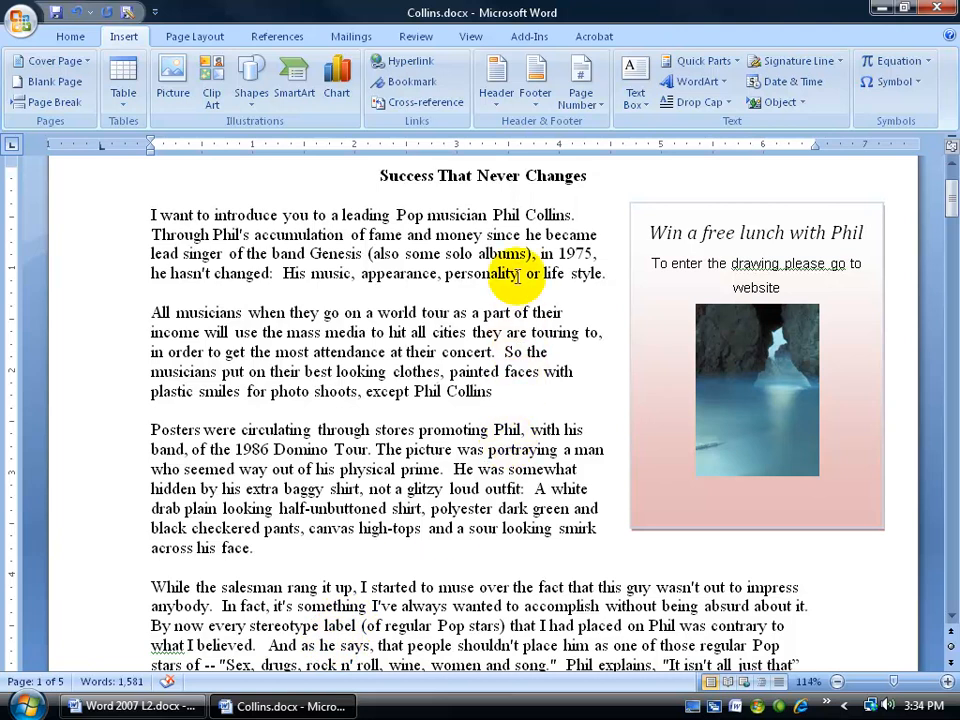
Open the Building Blocks Organizer on the saved "Free Text box for drawing" entry from the text box gallery's General category.
click(637, 108)
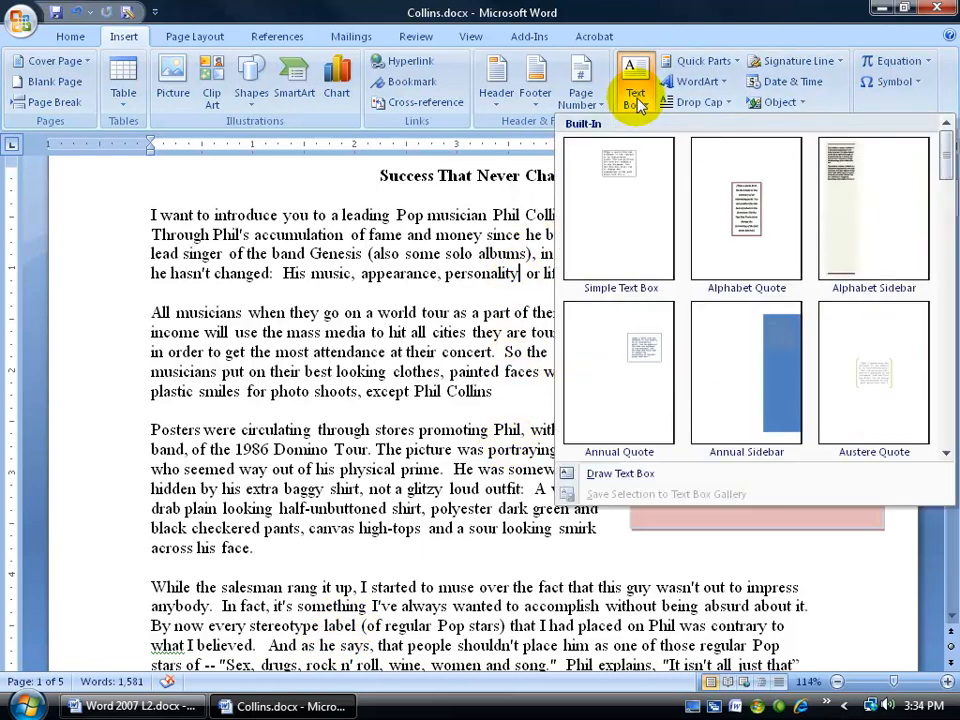
drag(945, 155, 943, 418)
right_click(606, 362)
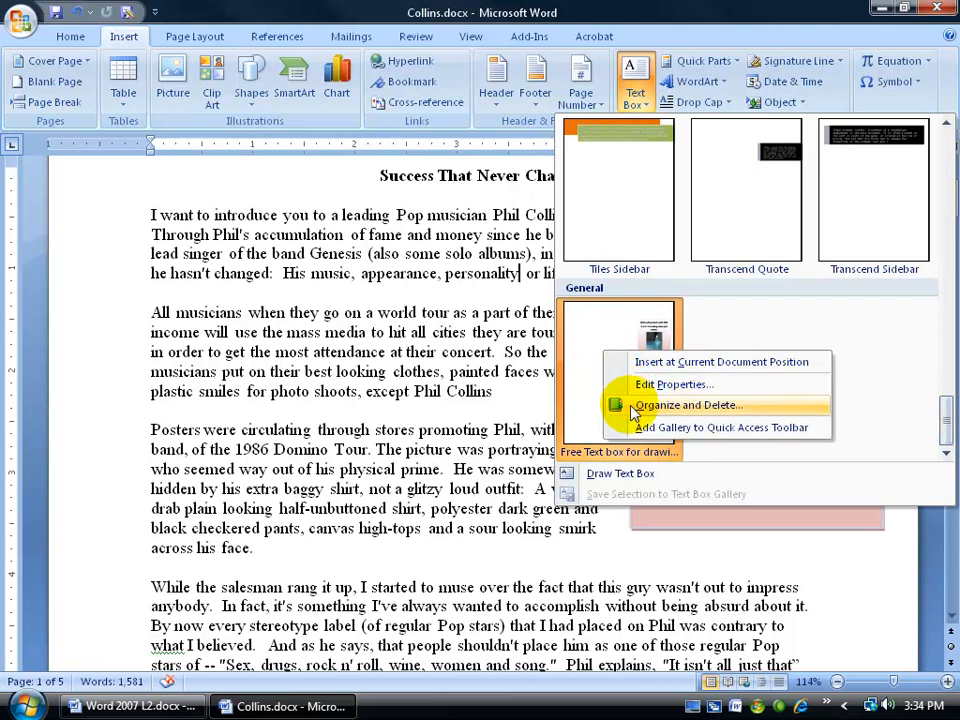
click(687, 406)
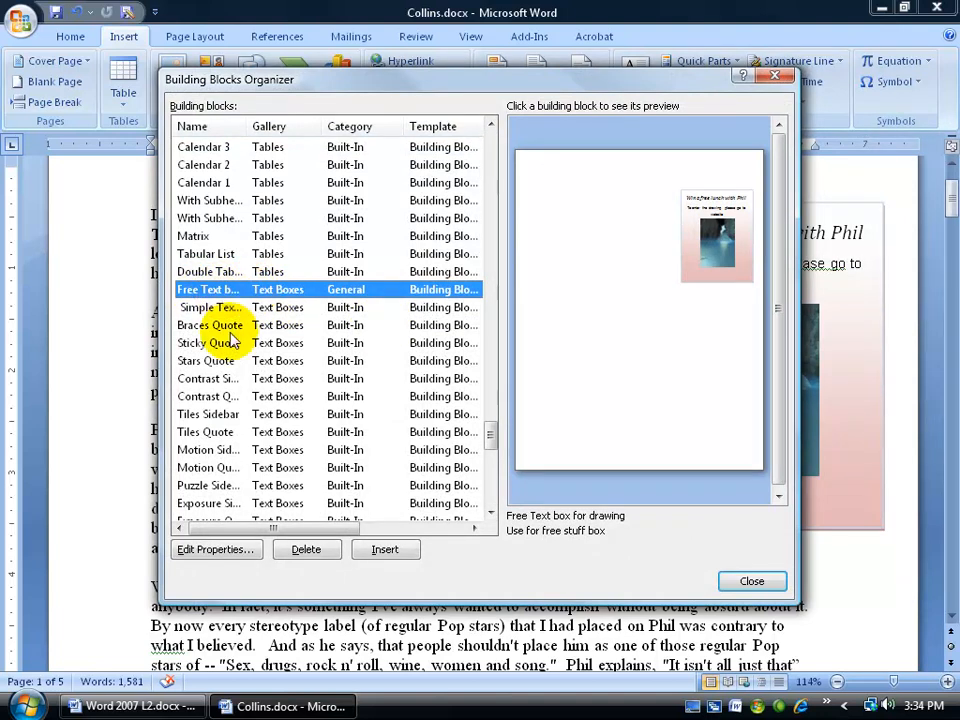
Review the editable properties of the "Free Text box for drawing" building block, including its description, and leave without changing them.
click(238, 552)
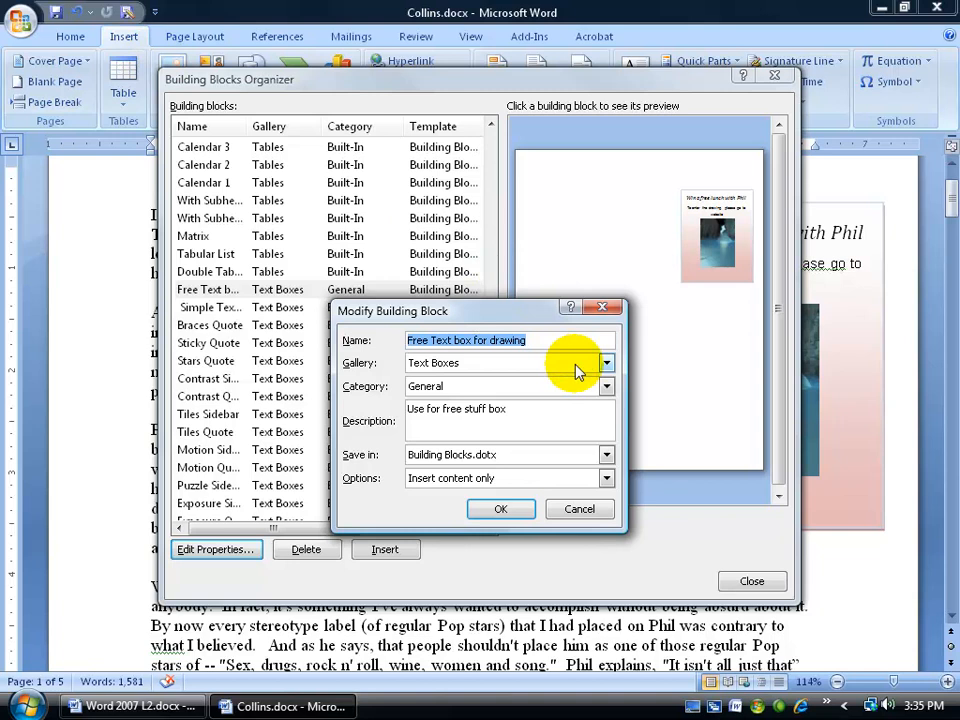
click(529, 408)
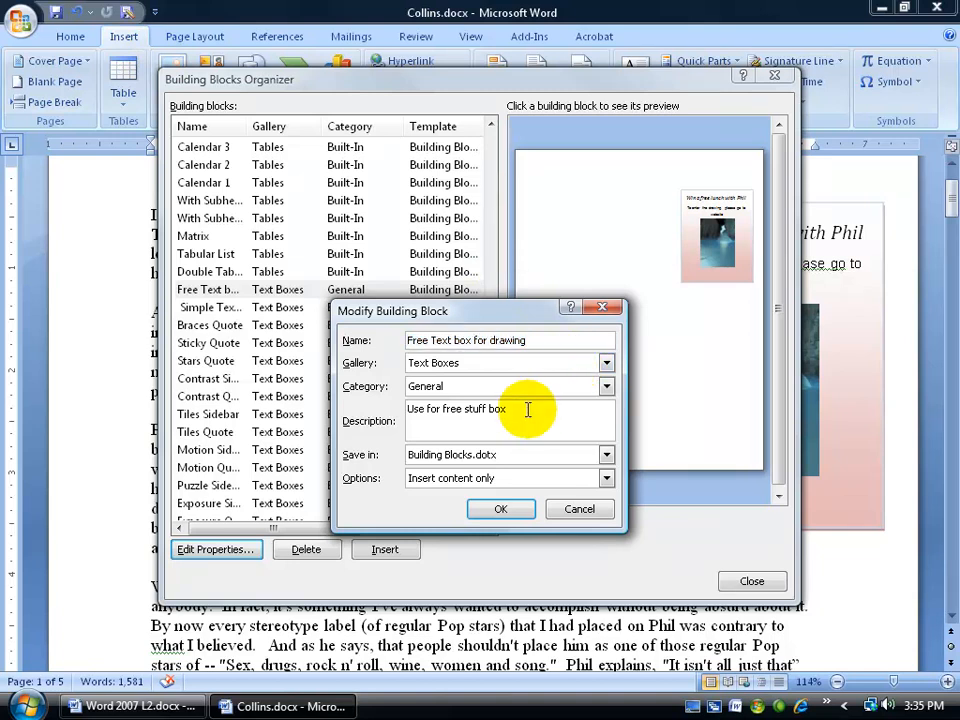
click(576, 508)
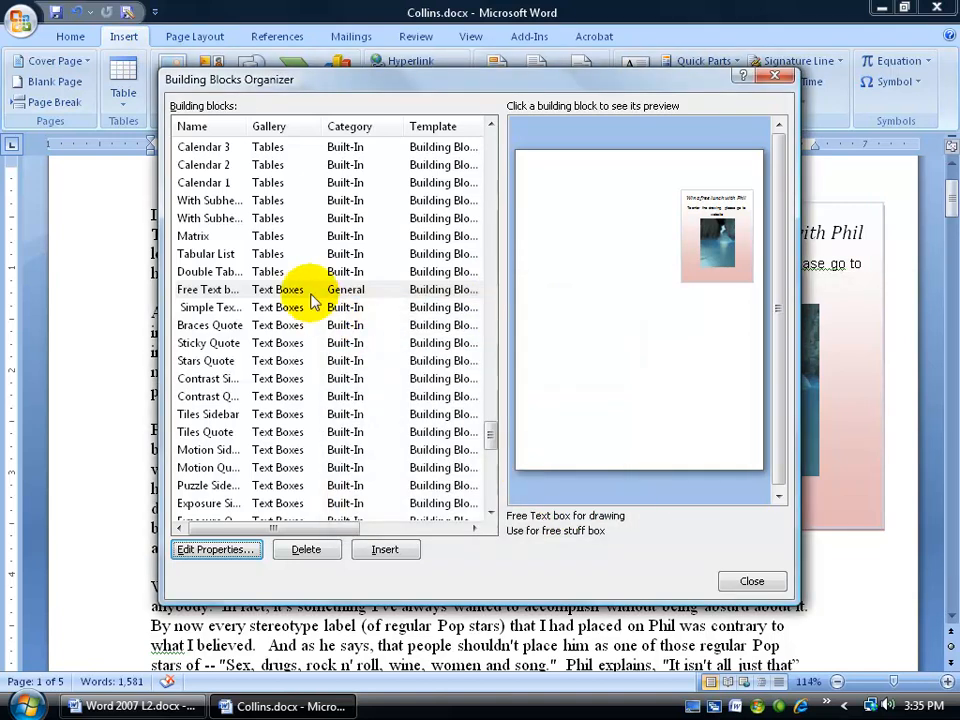
Delete the "Free Text box for drawing" building block and confirm the deletion.
click(310, 551)
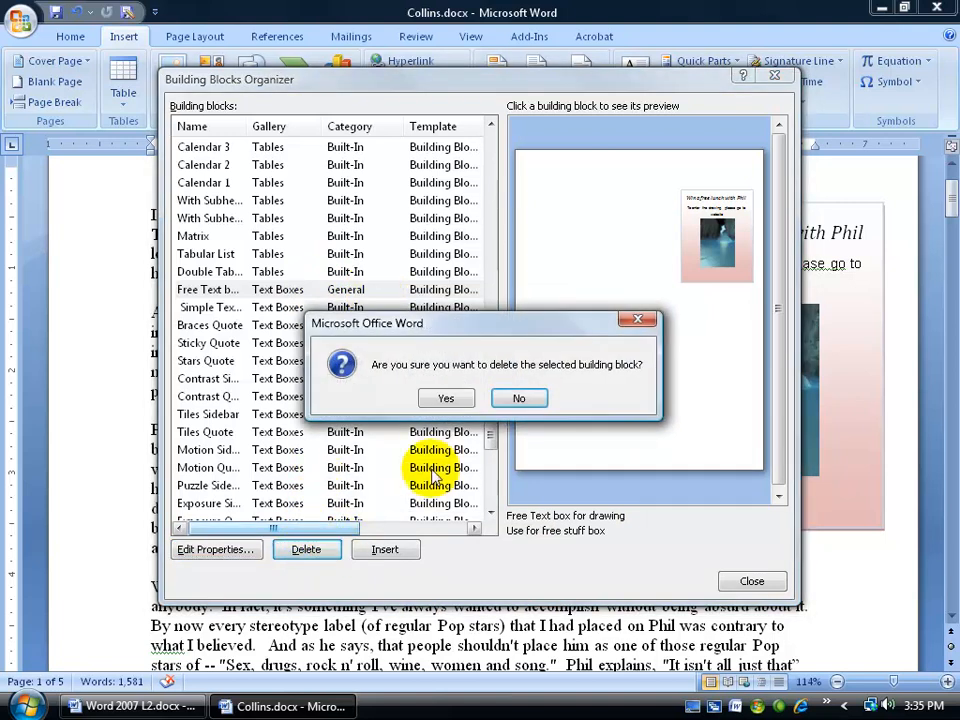
click(445, 400)
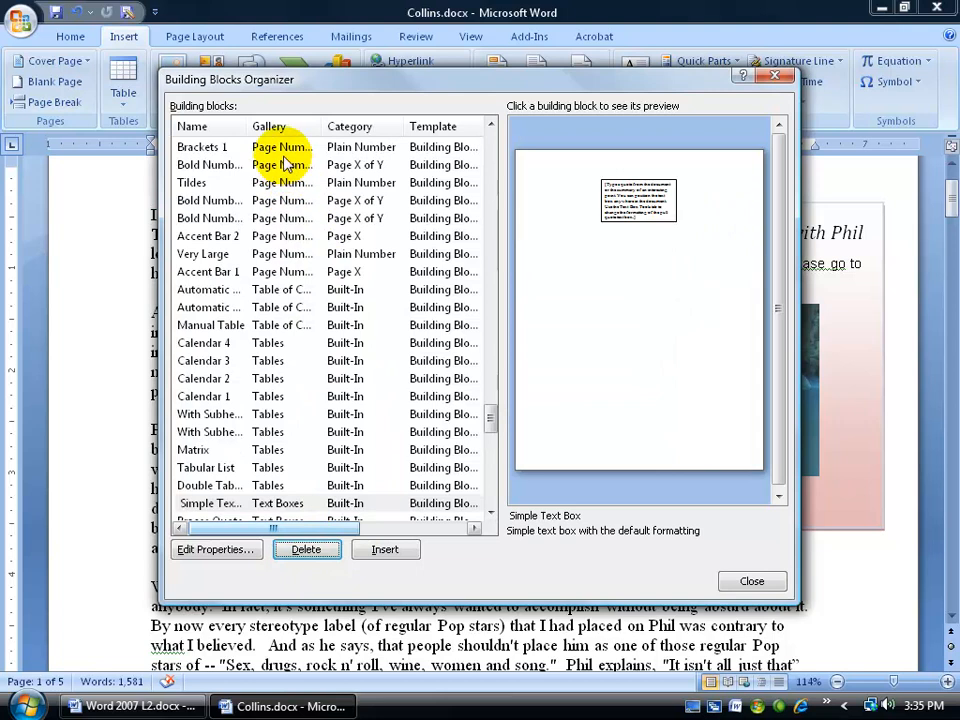
Preview the table building blocks Calendar 4, Calendar 3, Calendar 1 and With Subheads 2, and browse the page number entries.
click(278, 345)
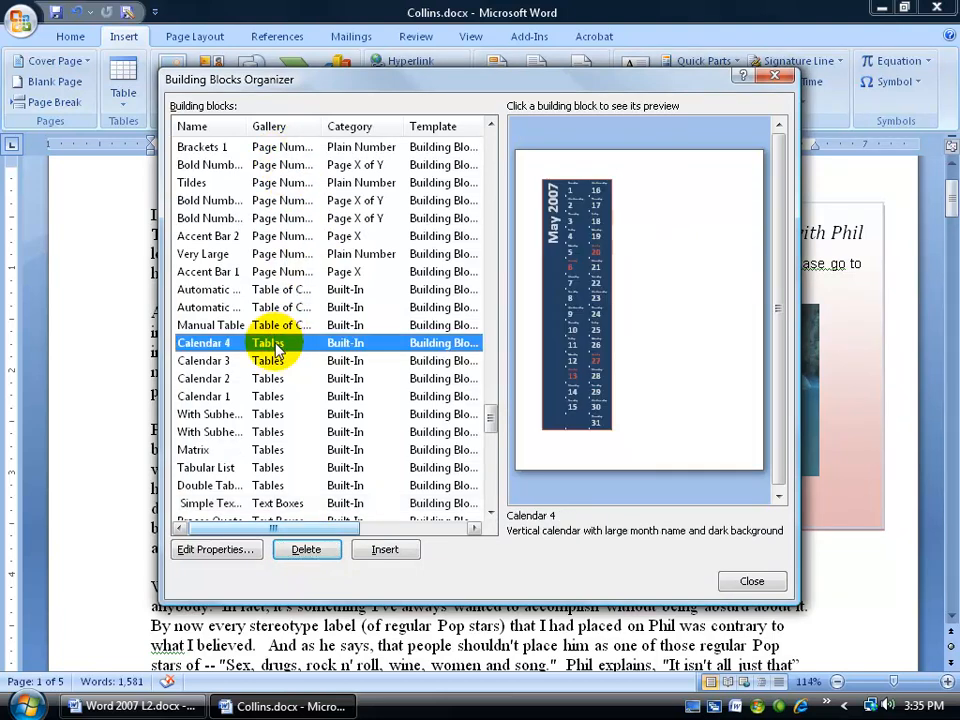
click(275, 363)
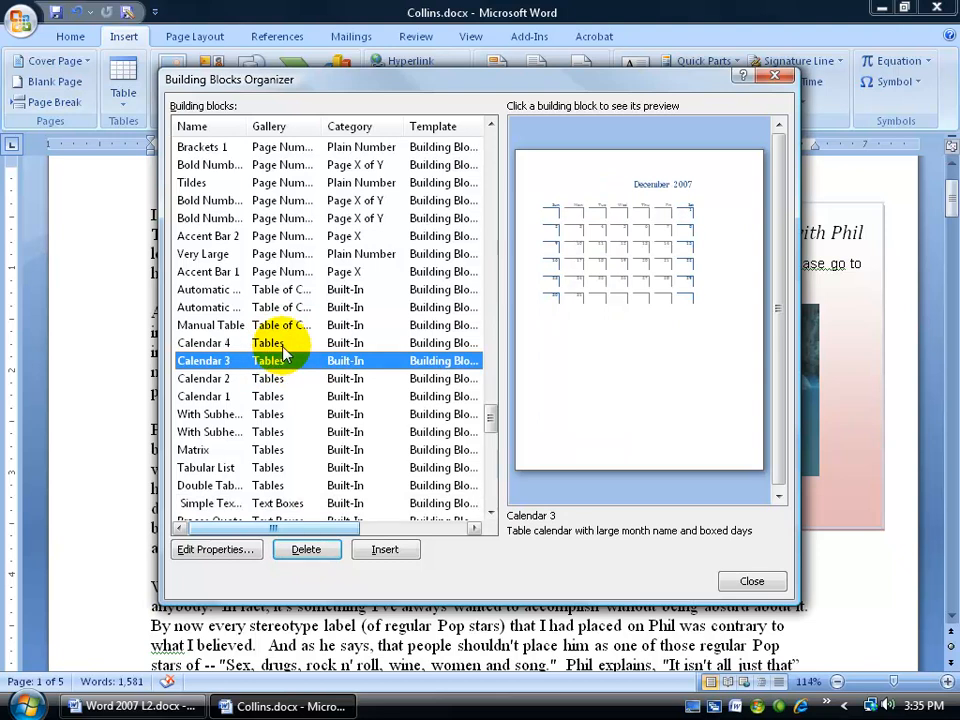
click(280, 396)
click(279, 414)
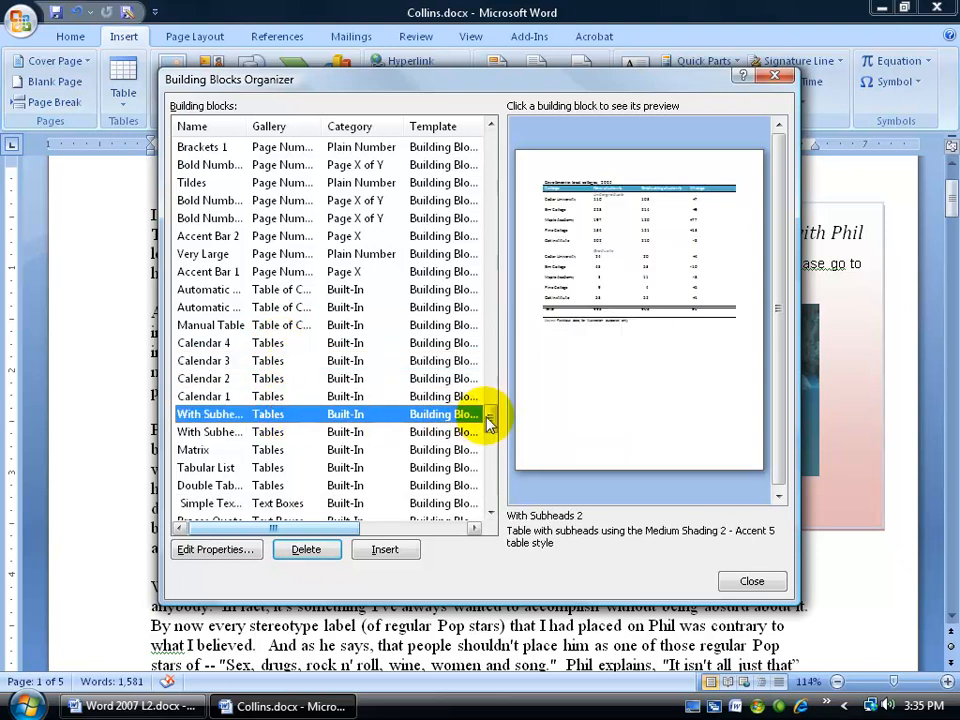
drag(489, 418, 490, 400)
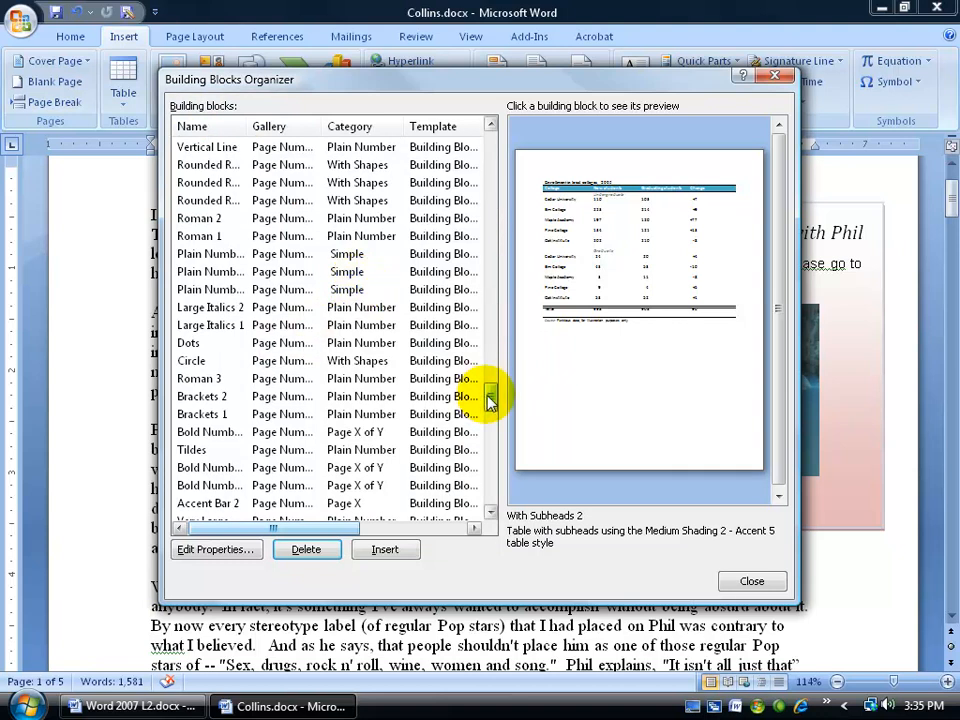
drag(490, 400, 490, 405)
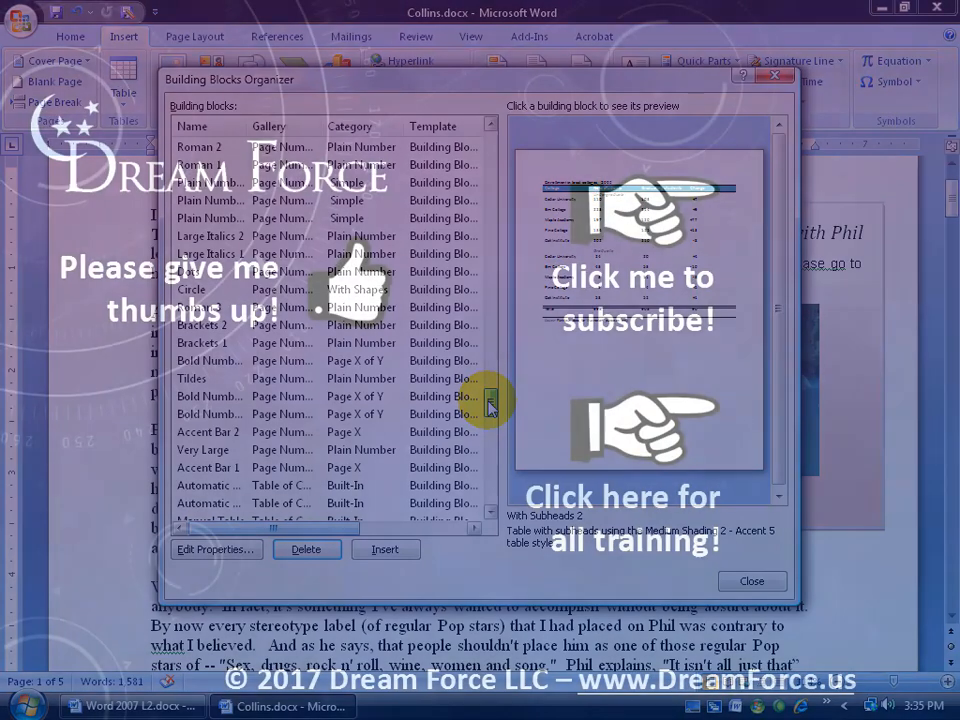